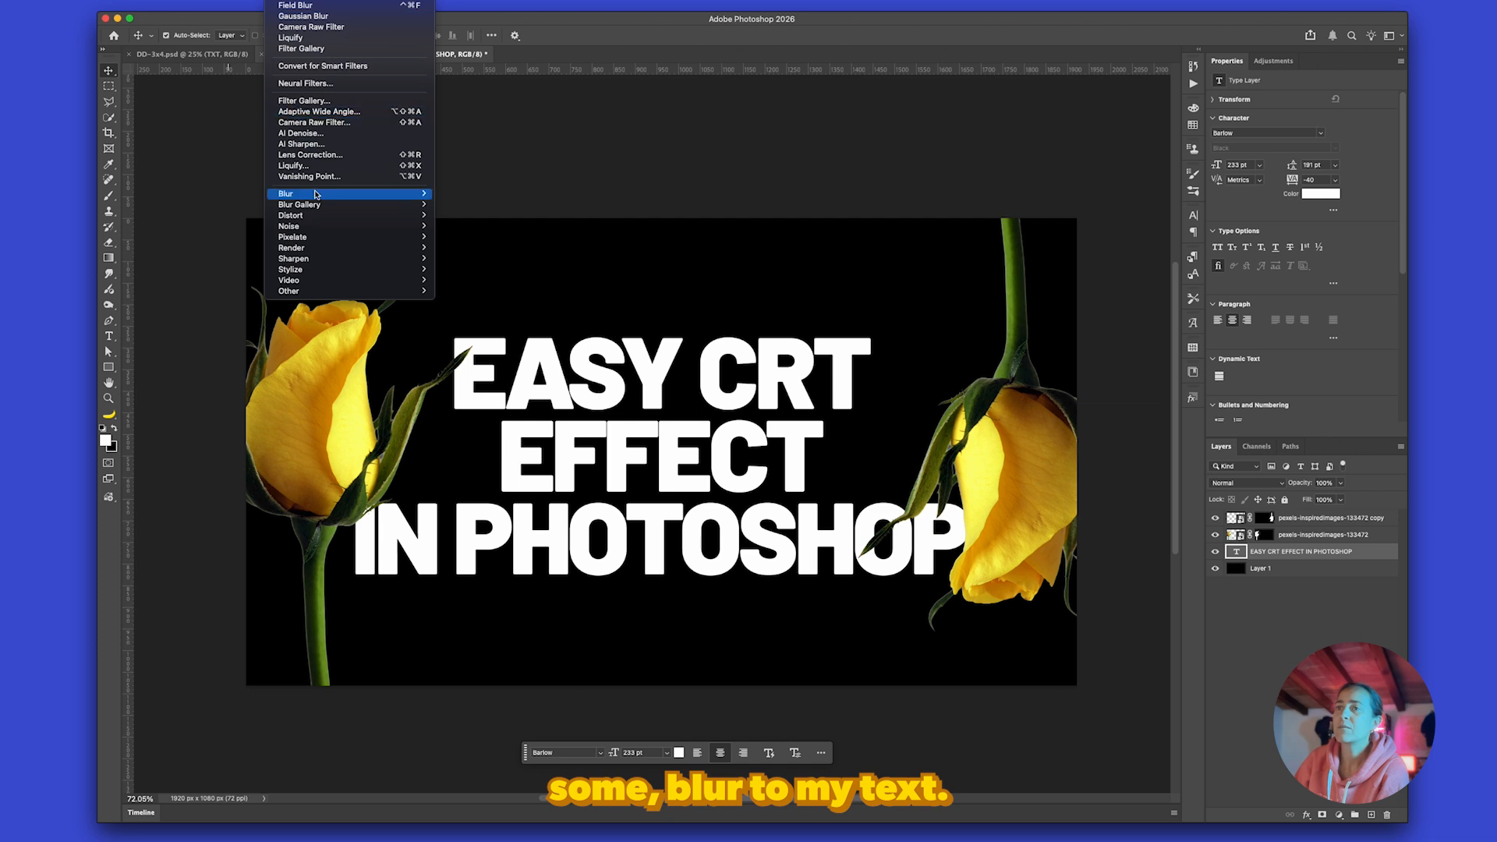
- Apply a Gaussian Blur to the title text as a smart filter and convert all the layers into one smart object
left_click(468, 238)
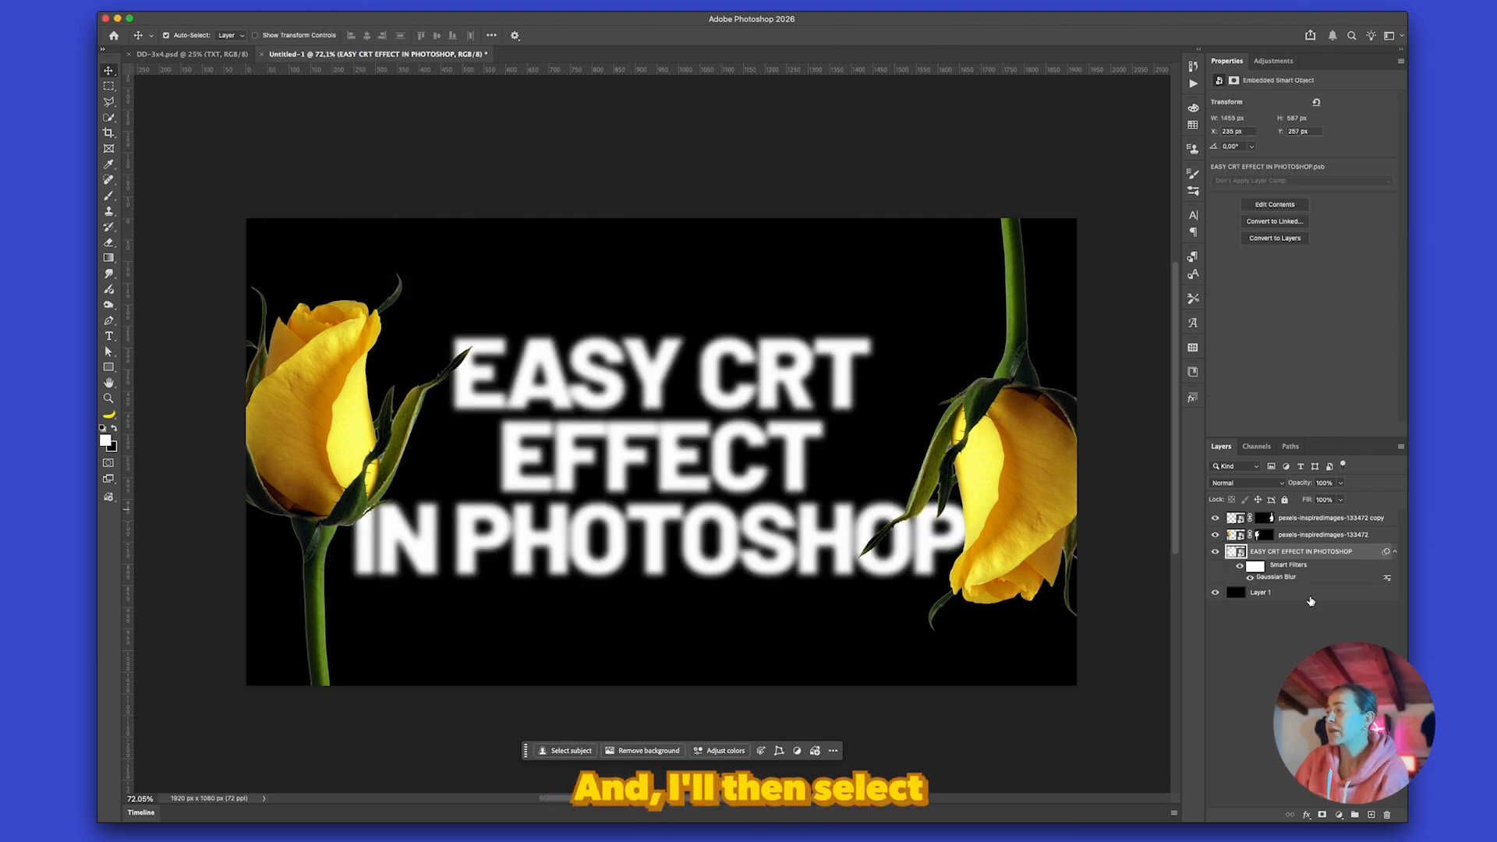
left_click(1308, 594)
left_click(1296, 518, "shift")
right_click(1296, 517)
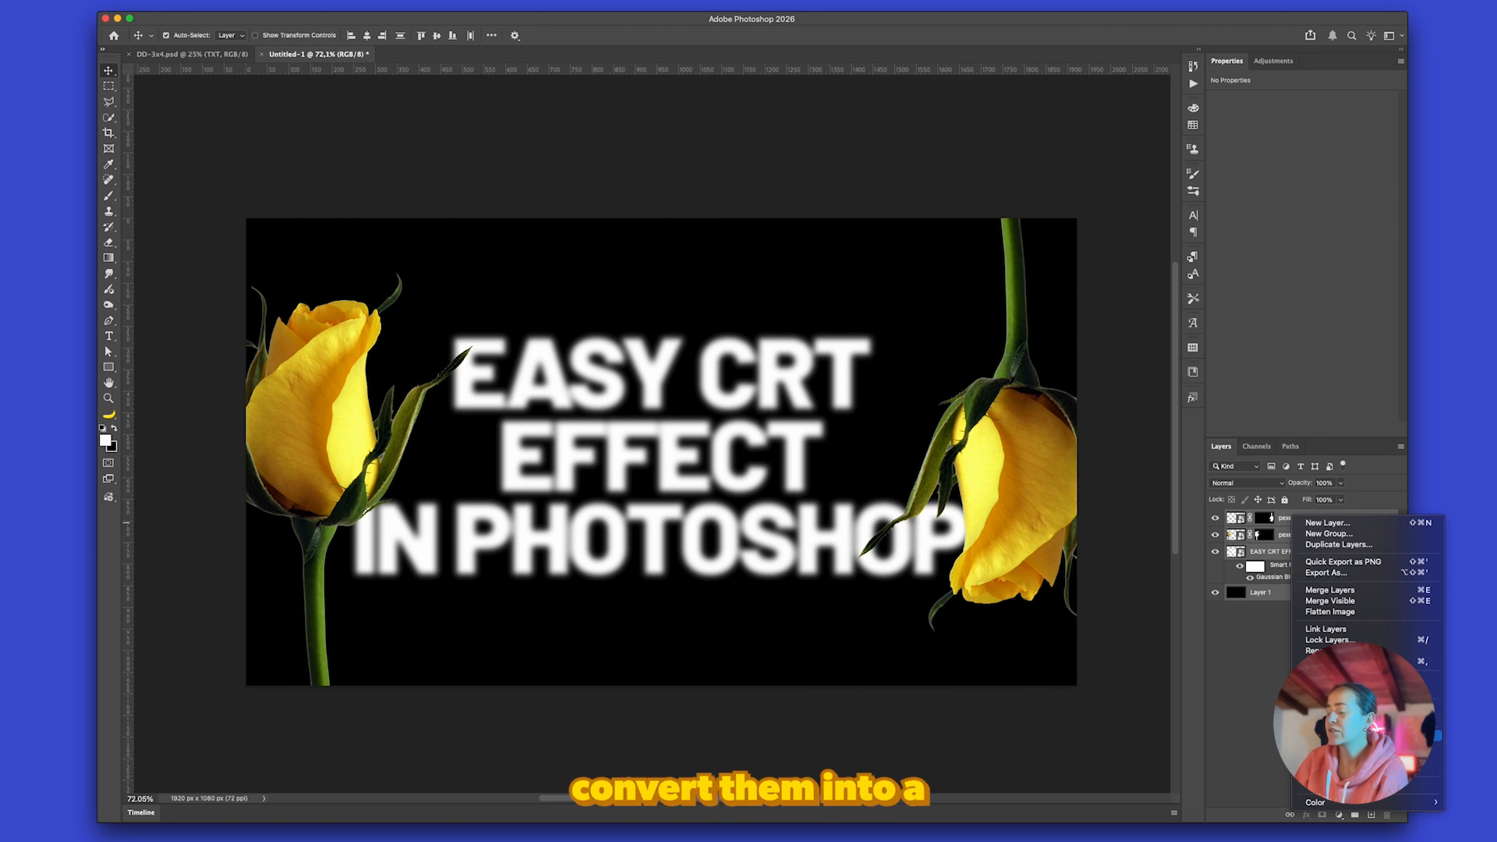
left_click(1360, 707)
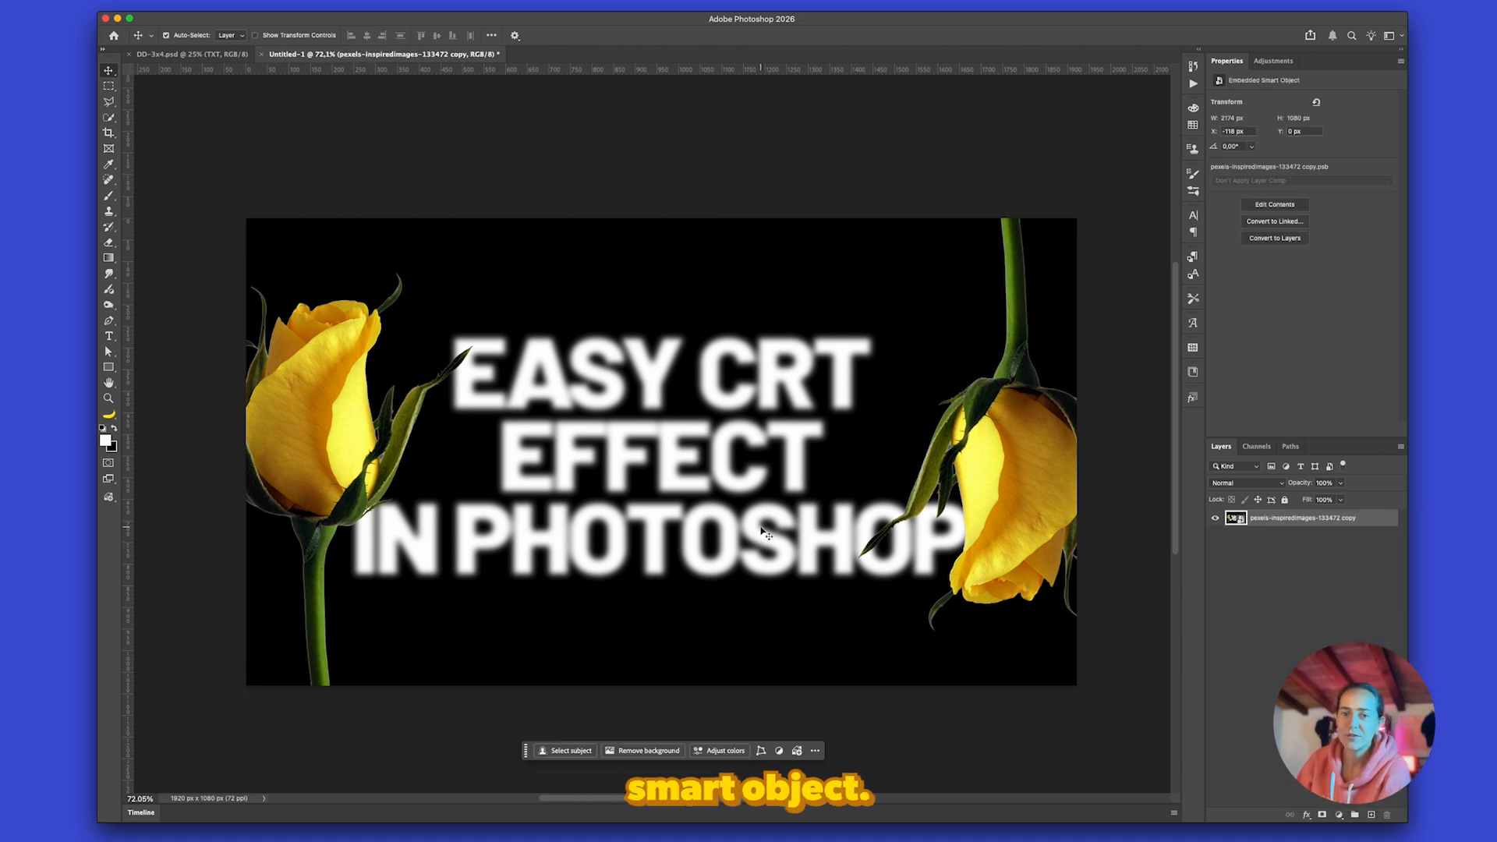
- Desaturate the combined smart object with a Hue/Saturation adjustment, setting Saturation to -100
left_click(146, 0)
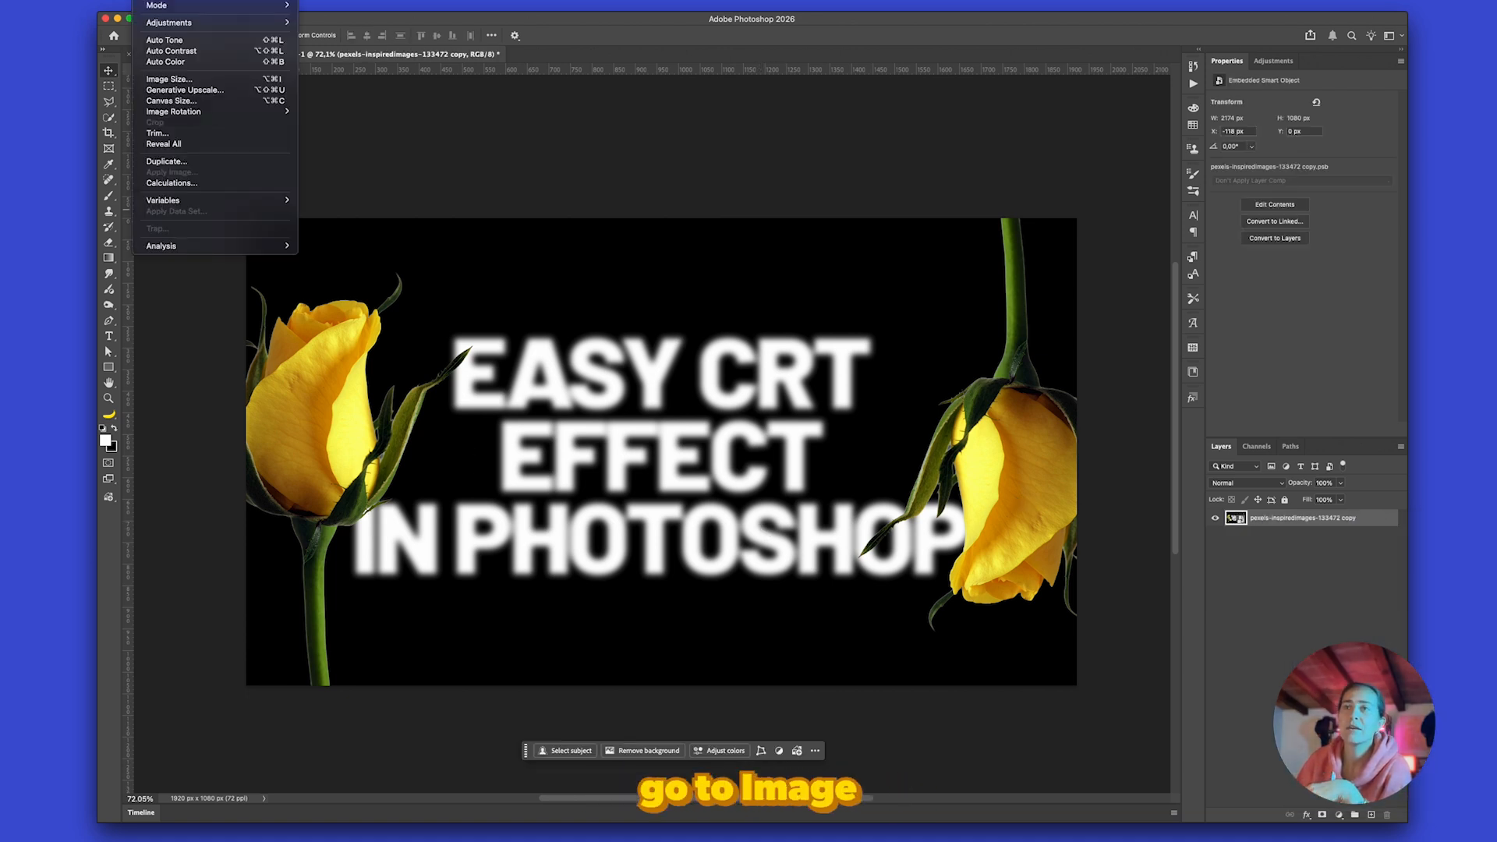
mouse_move(226, 28)
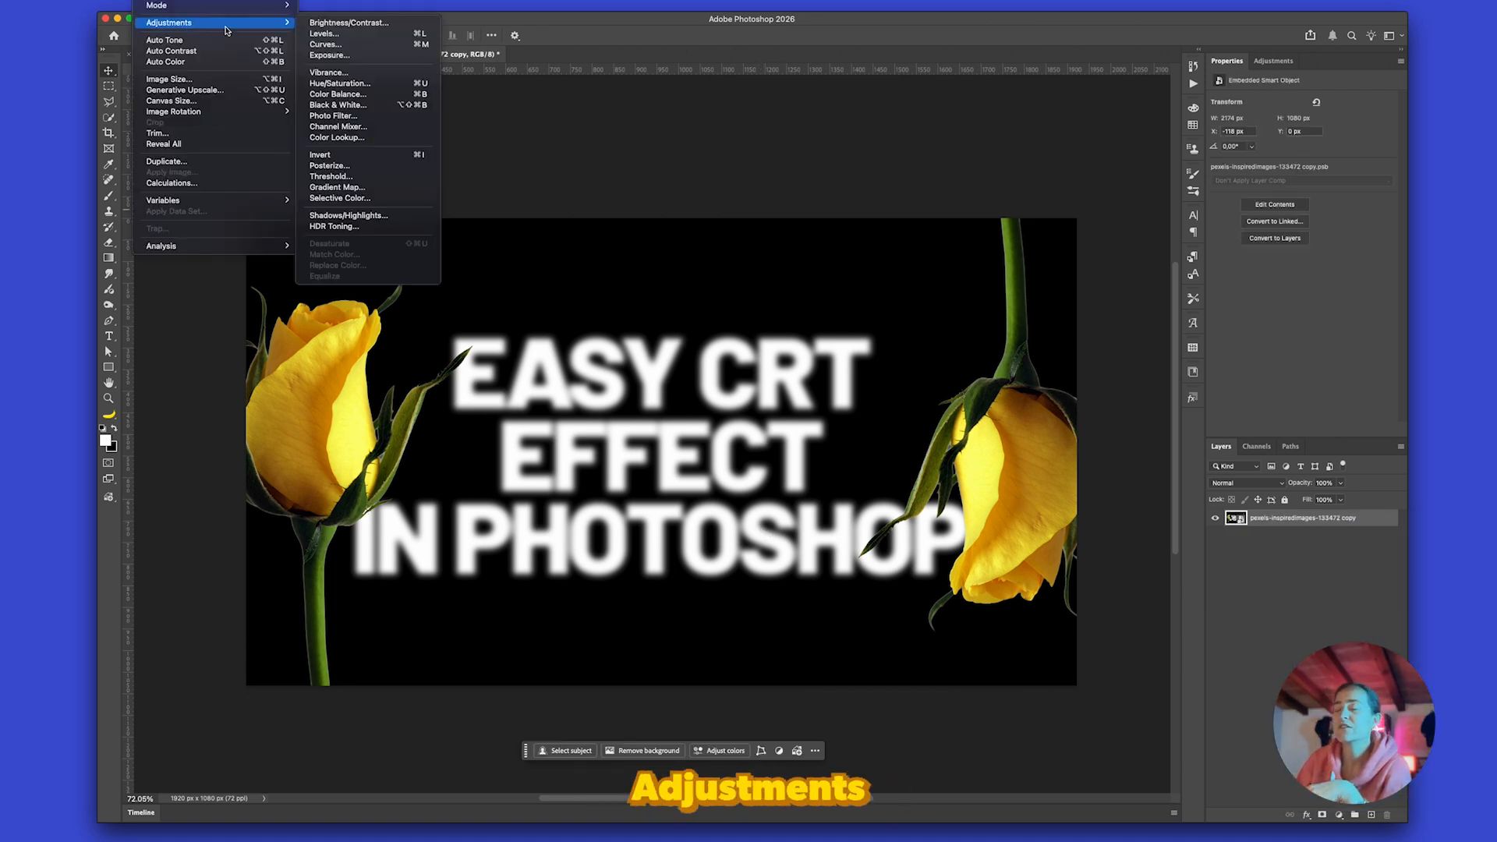
left_click(339, 83)
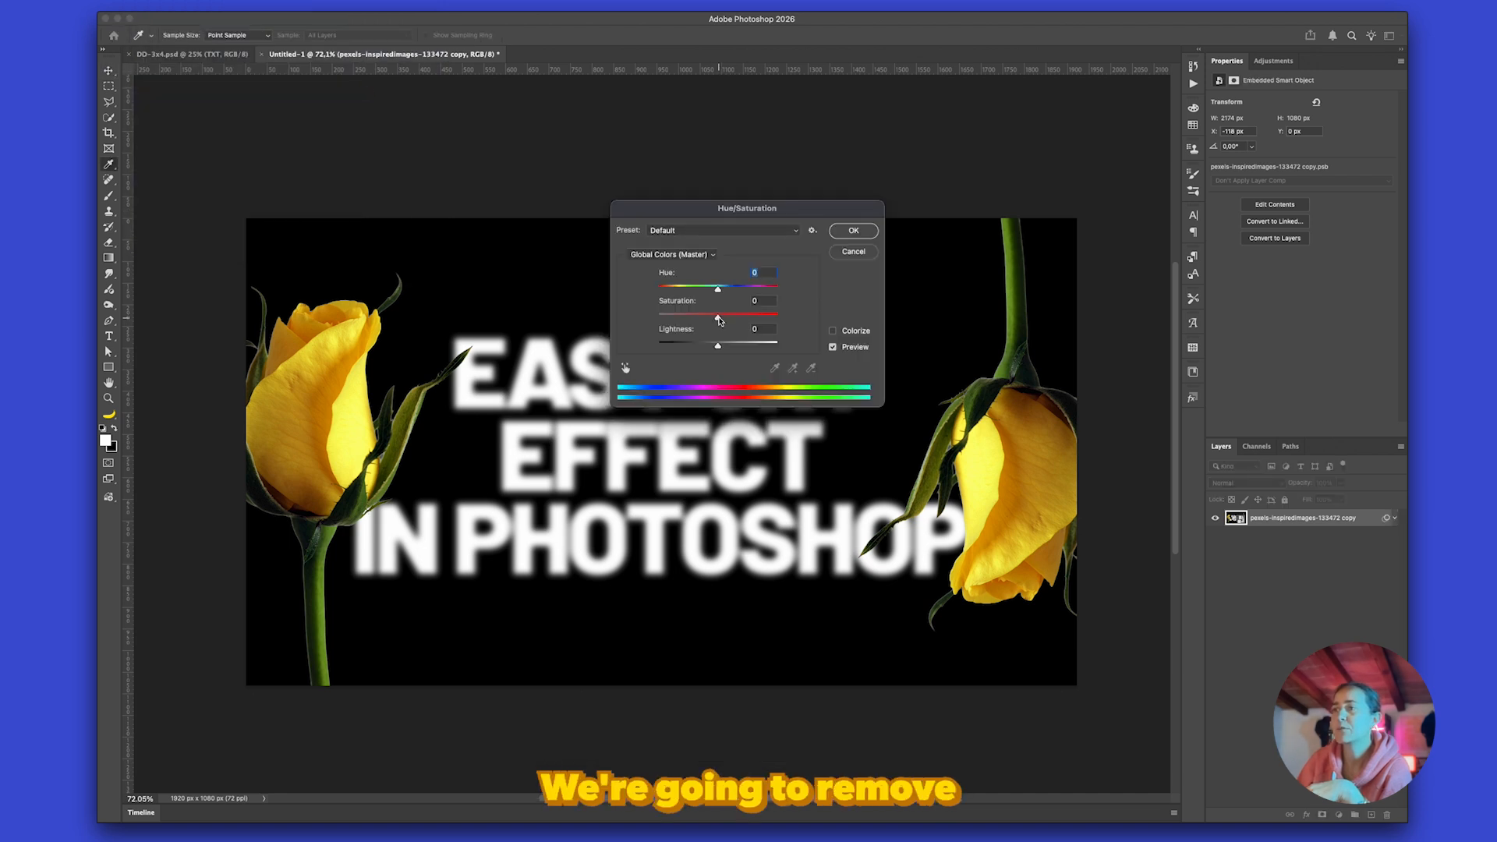
left_click_drag(718, 319, 612, 321)
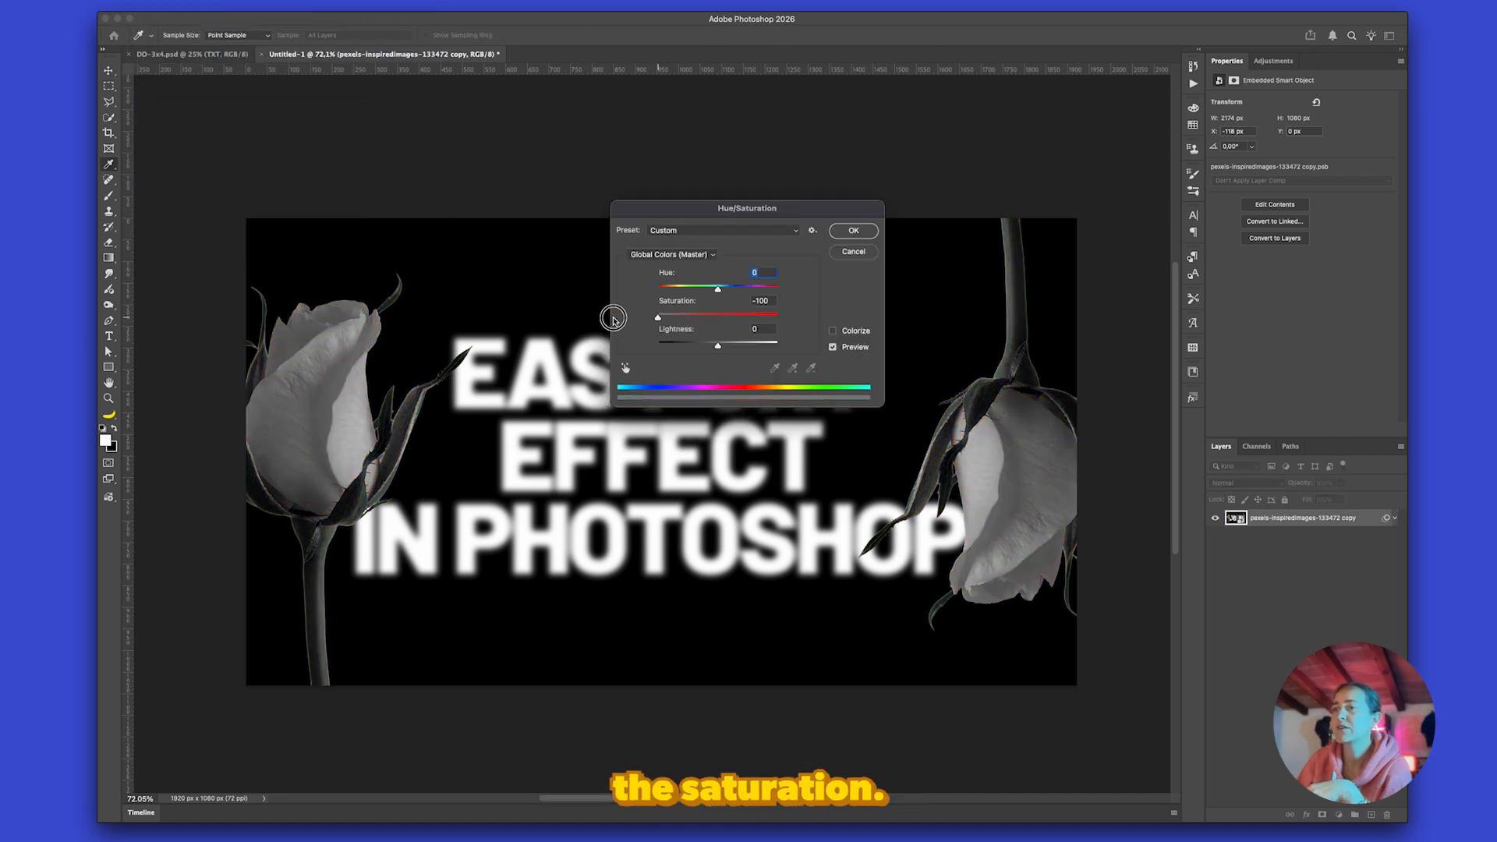
left_click(853, 231)
- Increase the artwork's contrast with a Levels adjustment, setting the input black point to 69 and the white point to 176
left_click(156, 3)
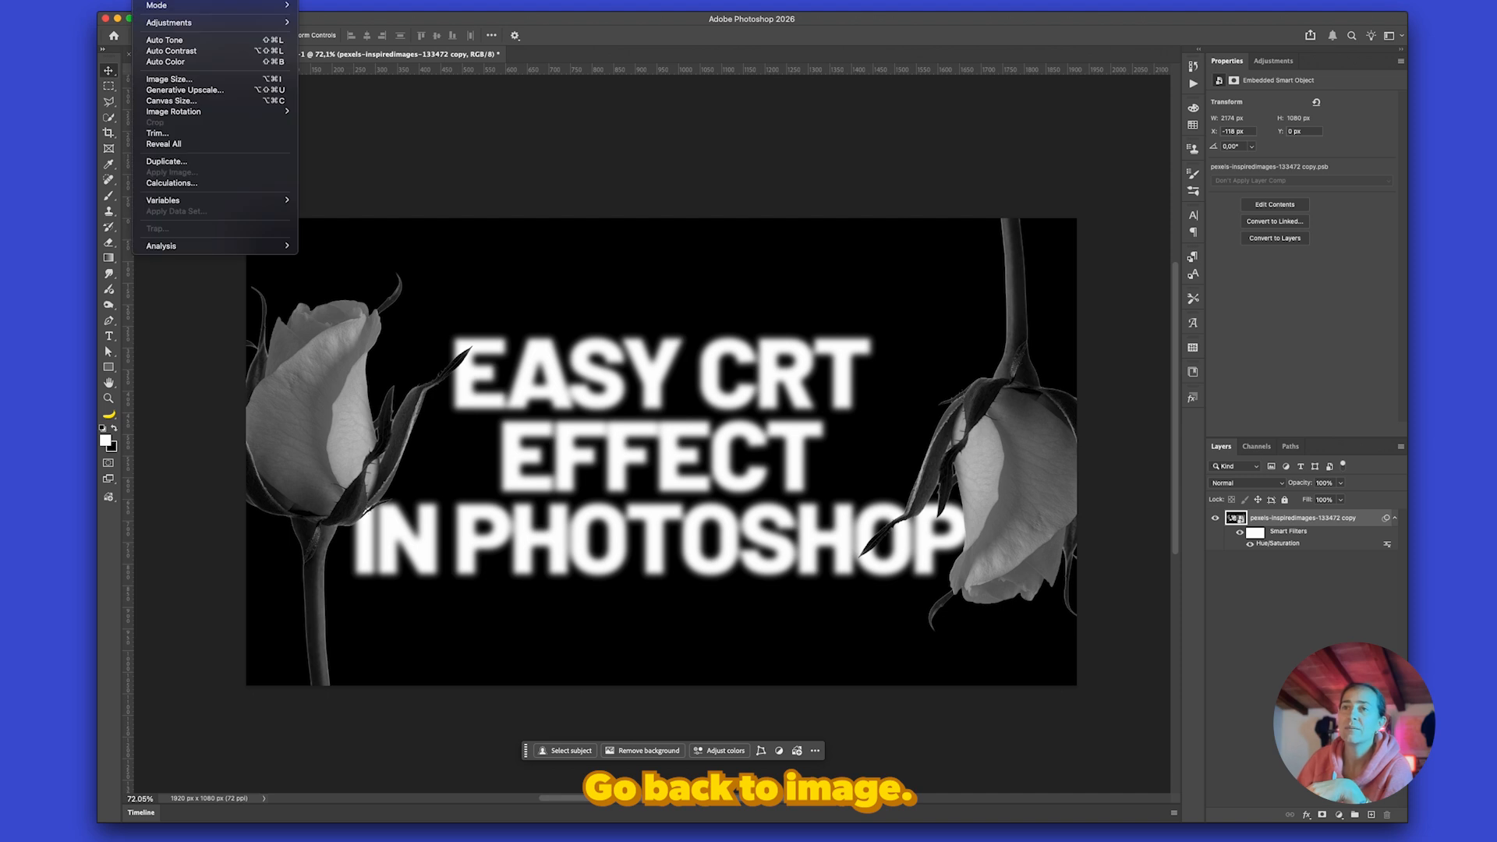
mouse_move(160, 22)
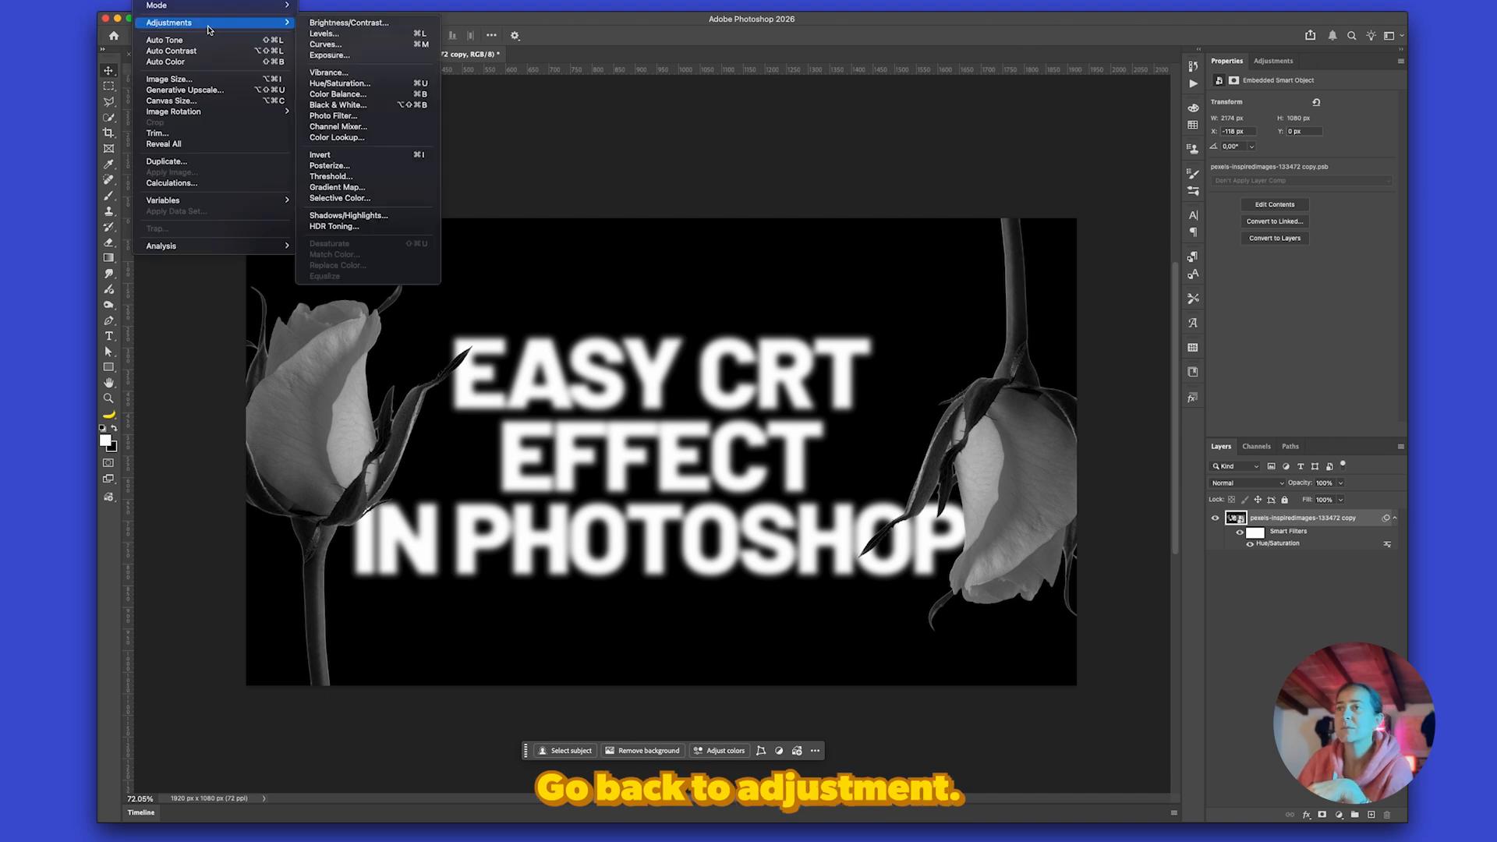
left_click(339, 35)
left_click_drag(642, 341, 677, 341)
left_click_drag(791, 340, 682, 340)
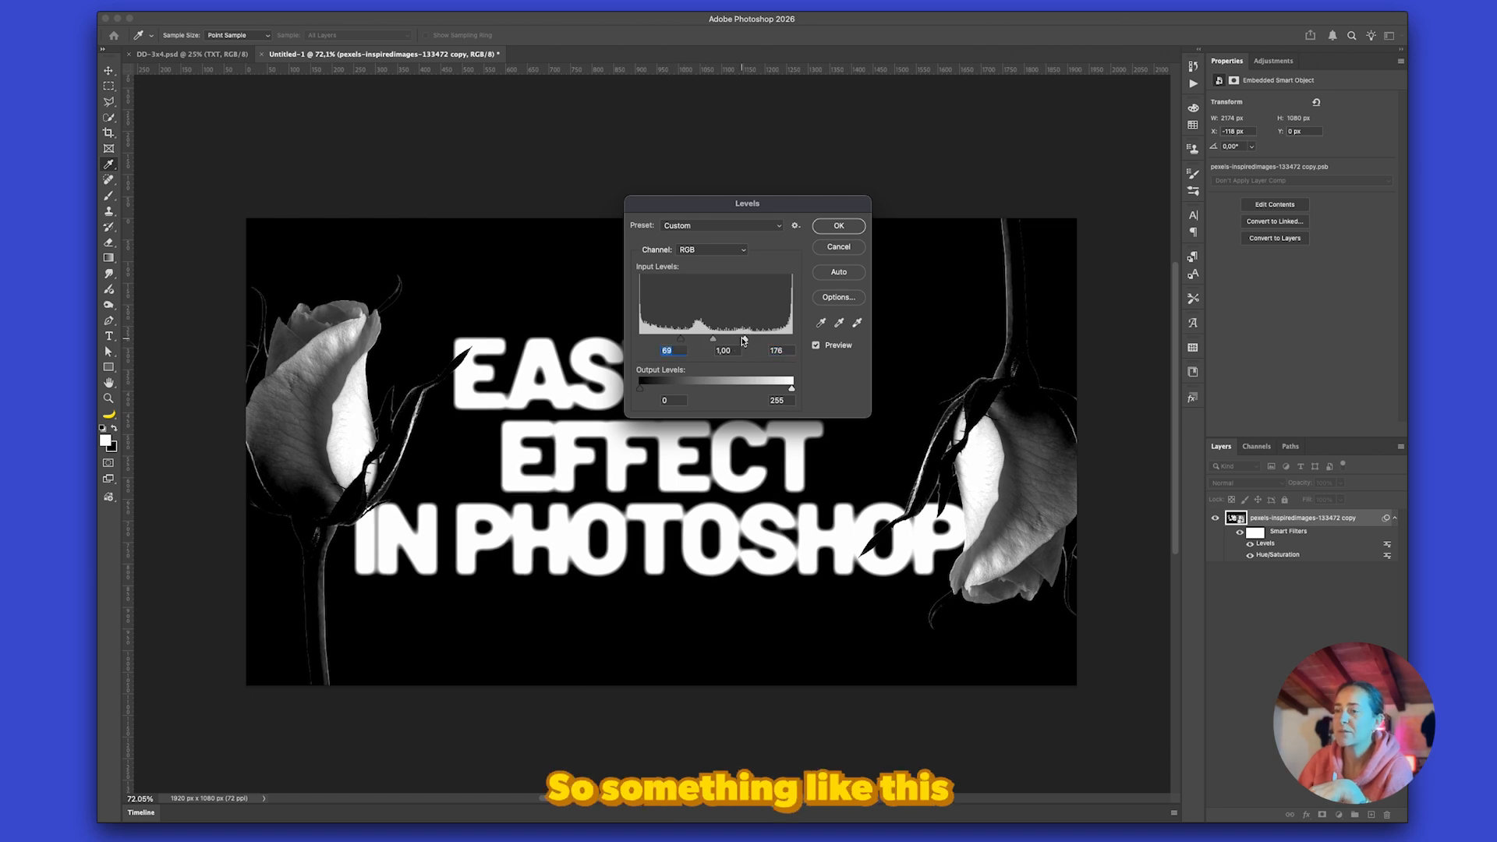
left_click(818, 224)
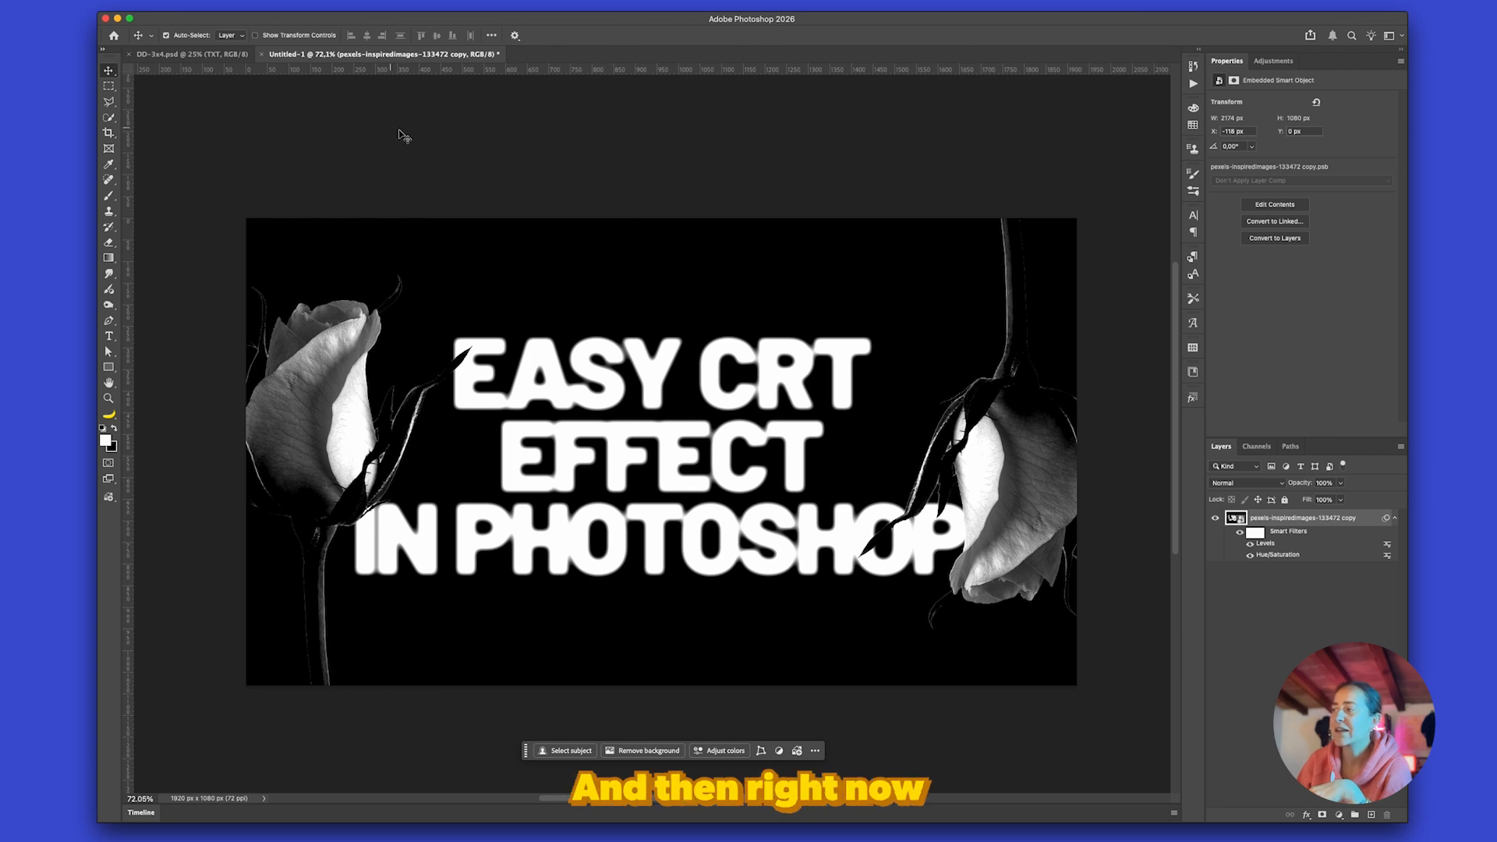
- Set up a Reticulation effect in the Filter Gallery with Density 23, Foreground Level 32 and Background Level 29
left_click(284, 1)
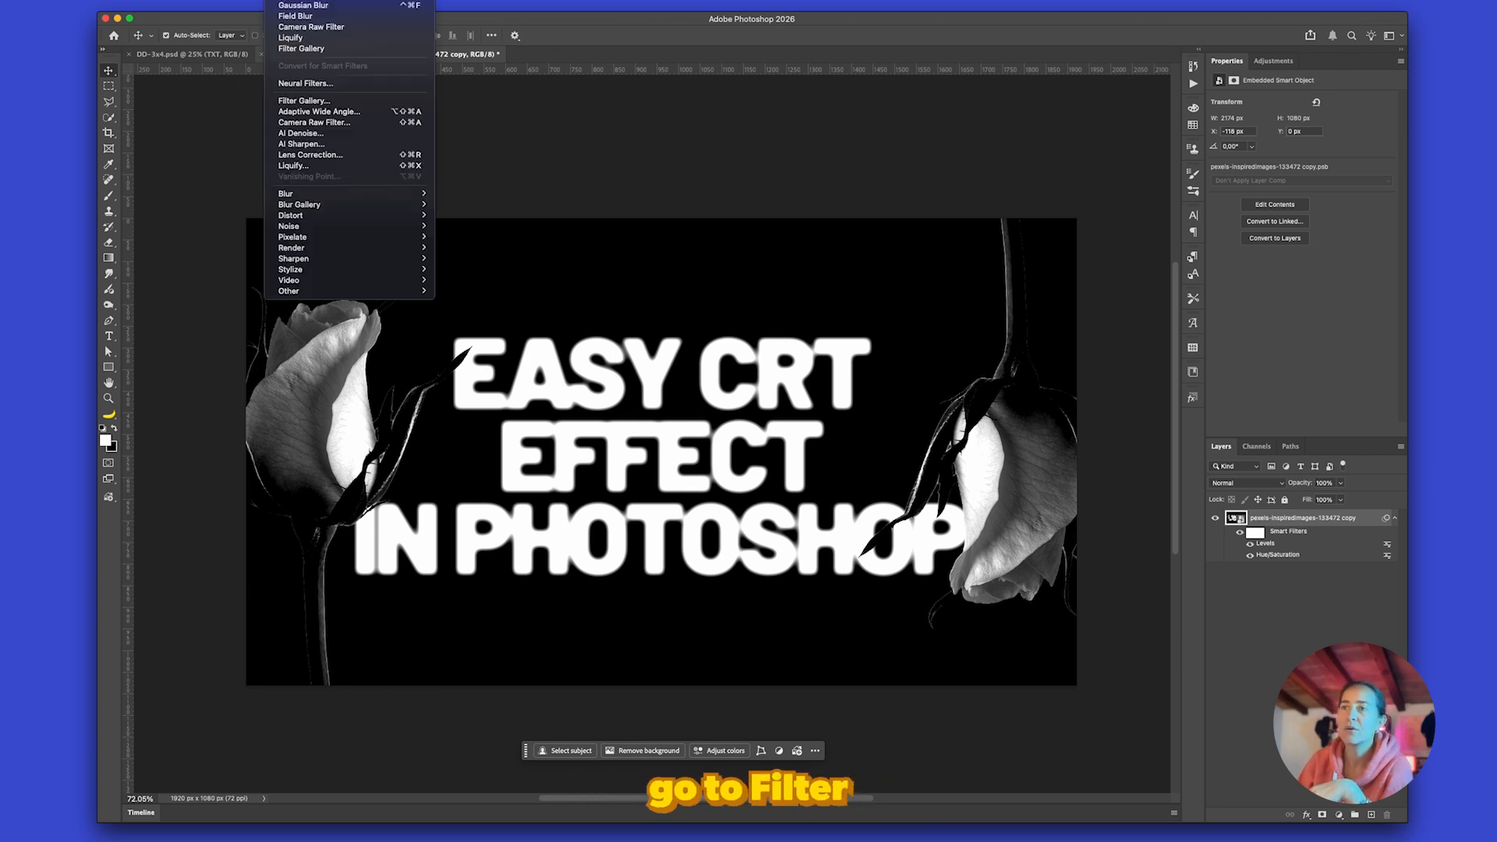
left_click(351, 102)
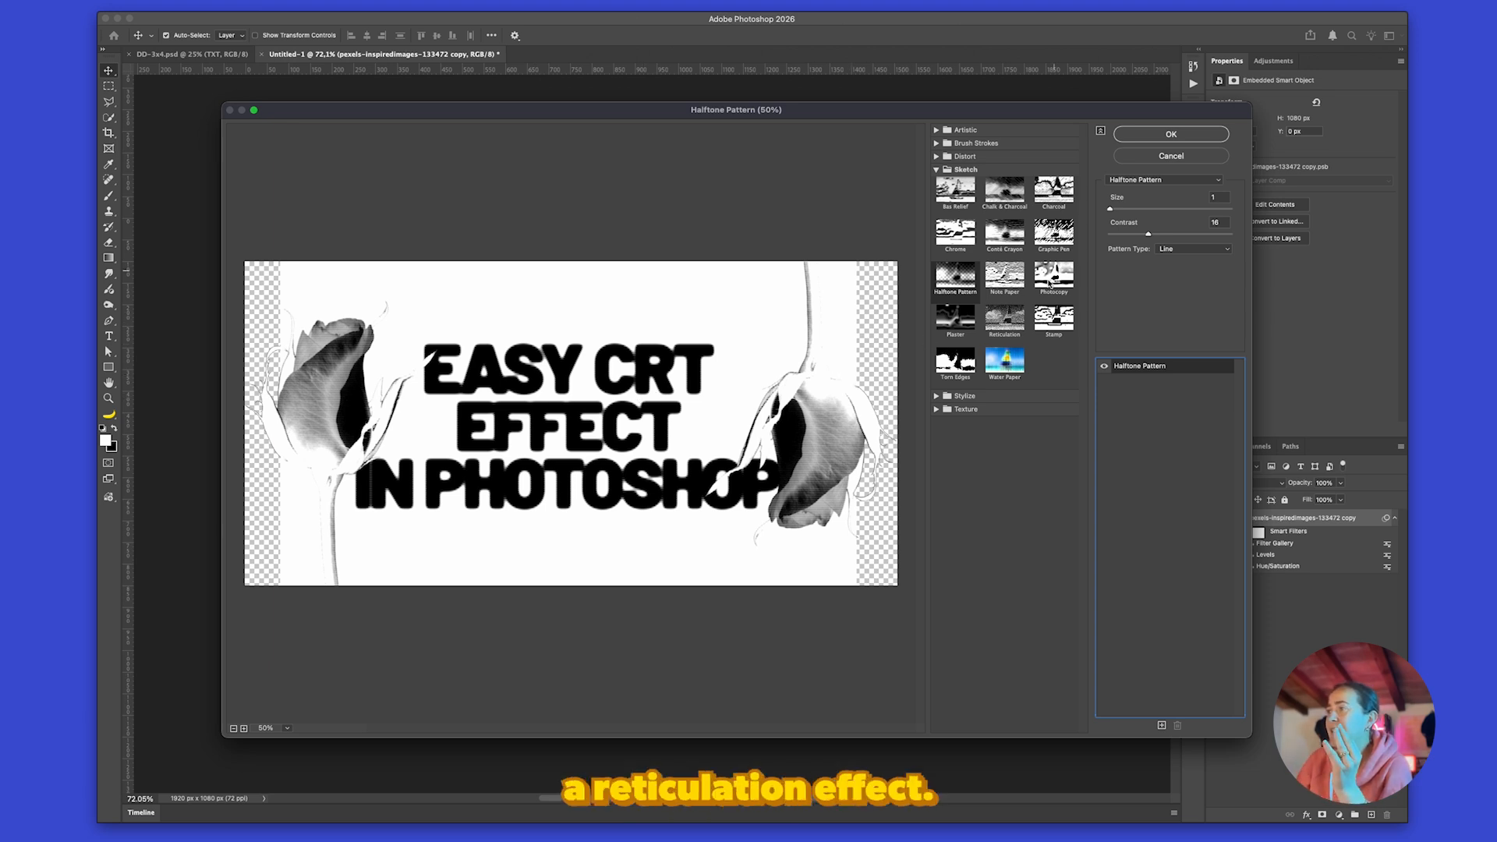
left_click(1001, 324)
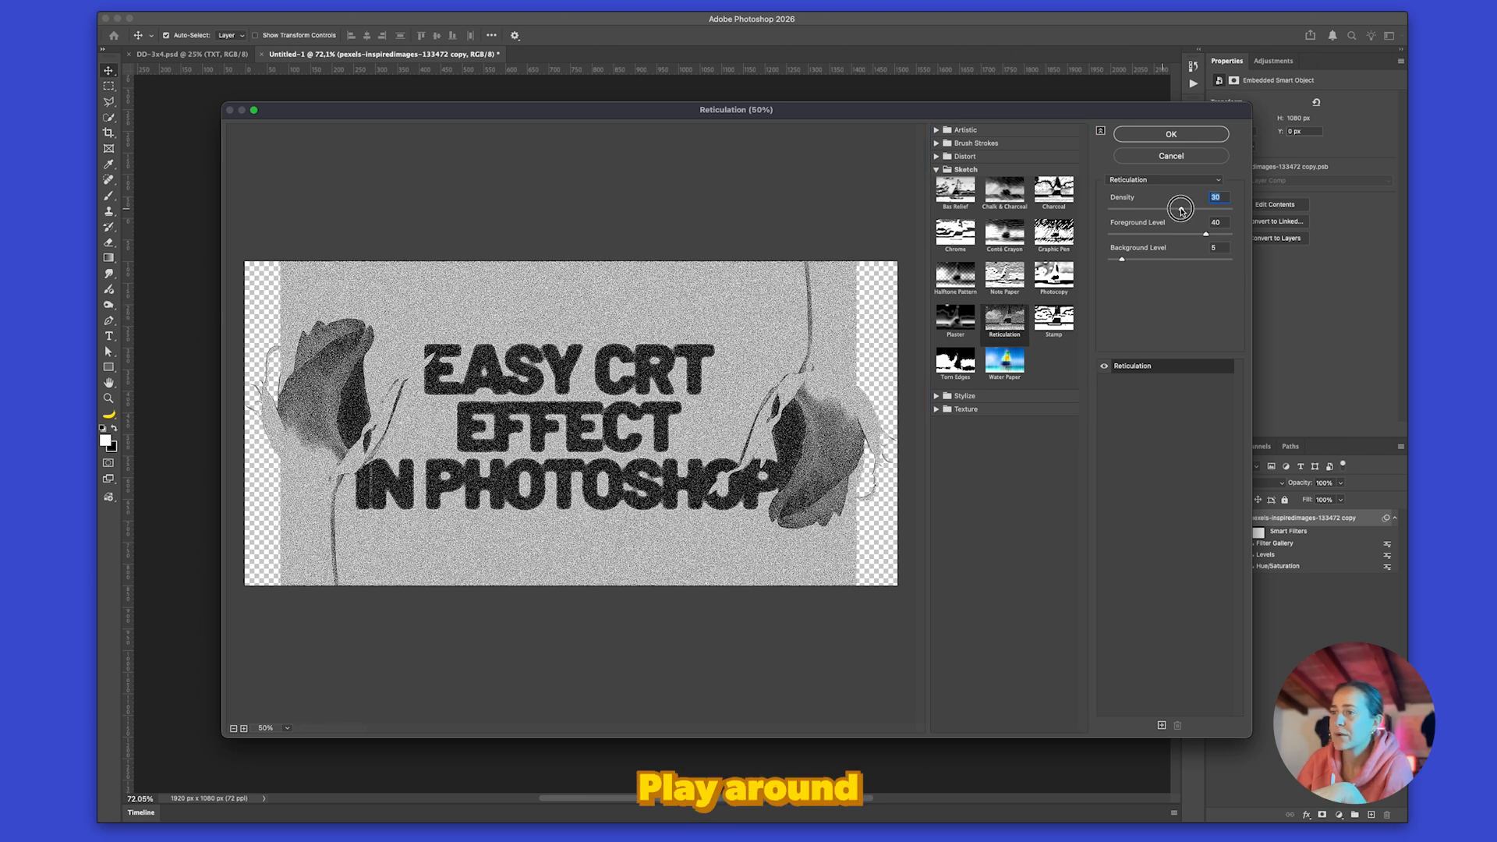
left_click_drag(1138, 209, 1181, 264)
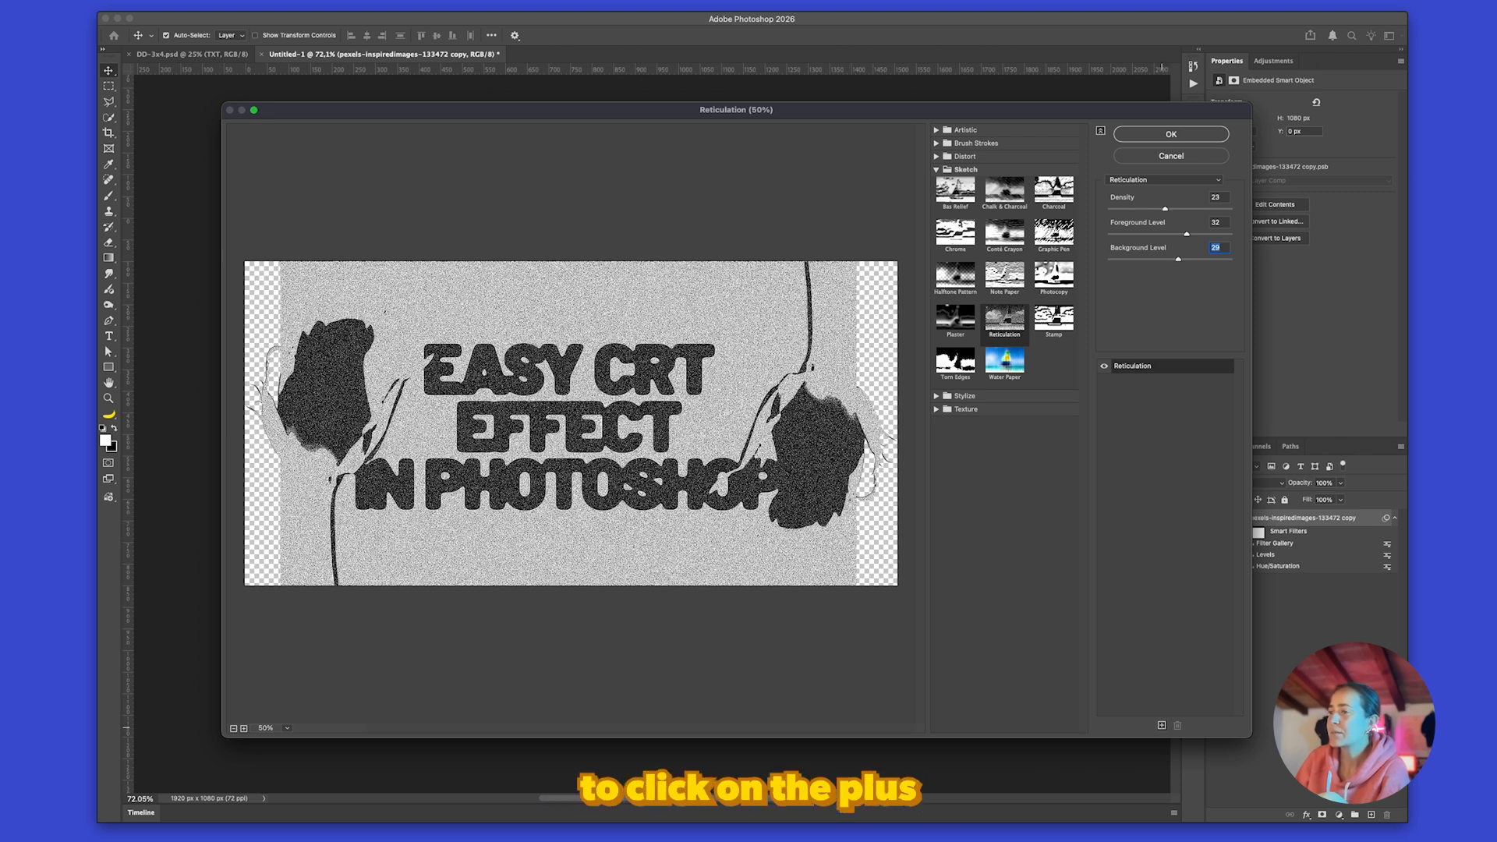
- Stack a Halftone Pattern effect of type Dot above the Reticulation, with Size 2 and Contrast 12, and apply the filters
left_click(1162, 726)
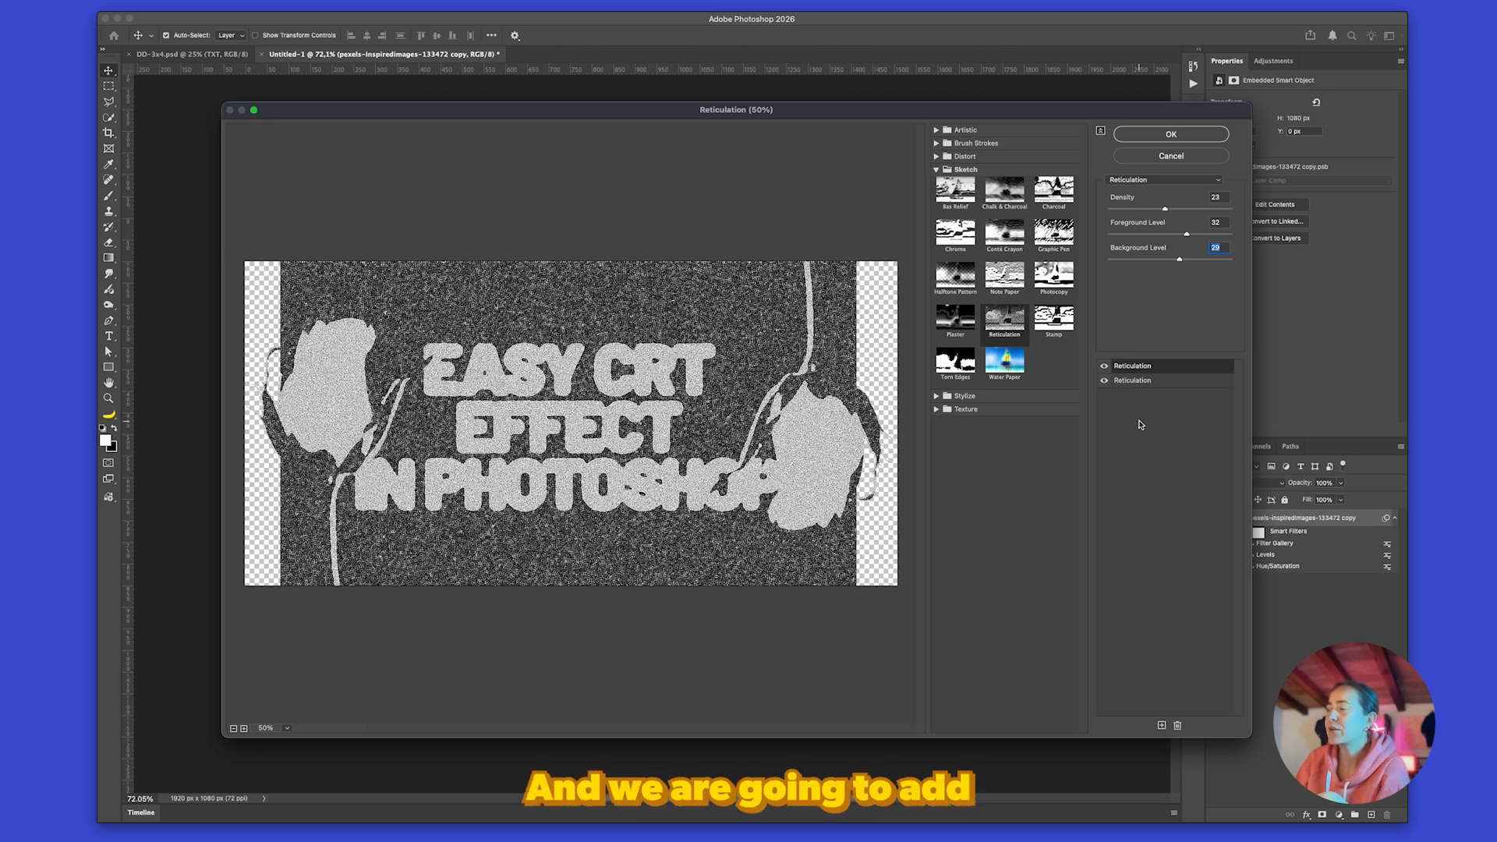
left_click(955, 279)
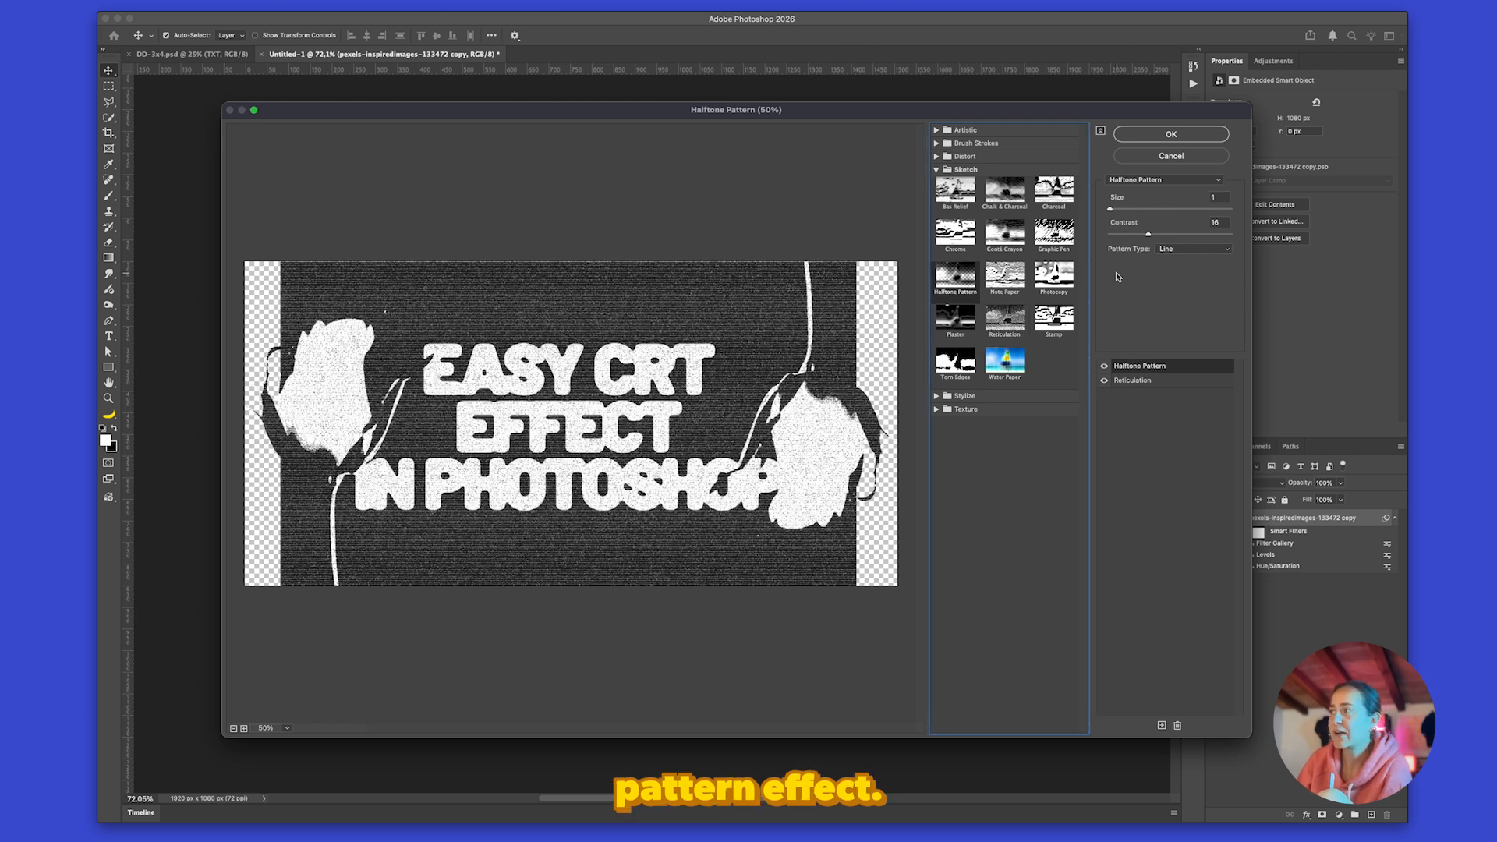
left_click(1182, 249)
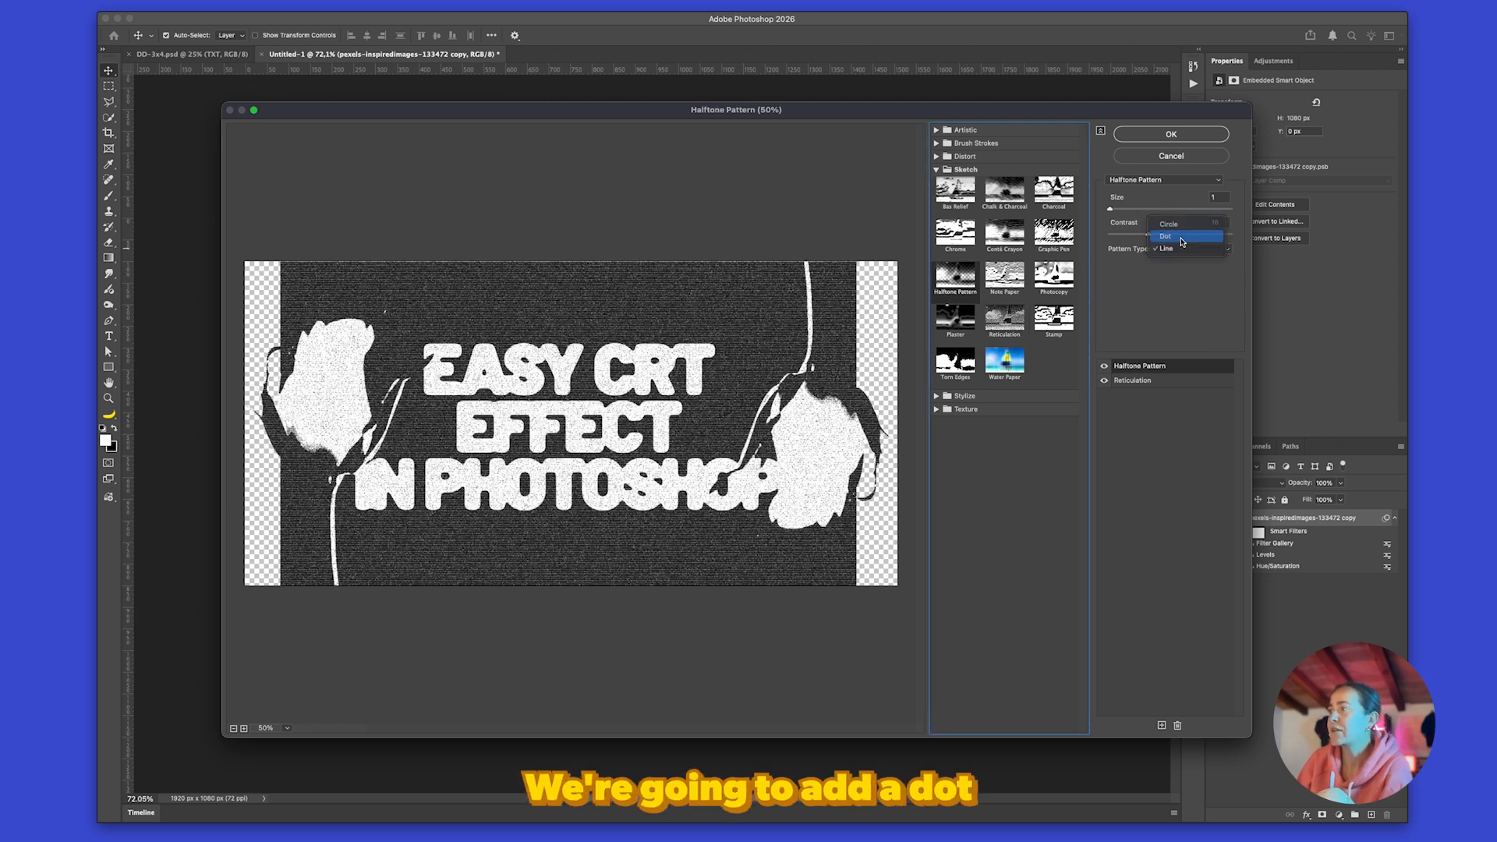
left_click(1183, 241)
left_click_drag(1113, 209, 1137, 236)
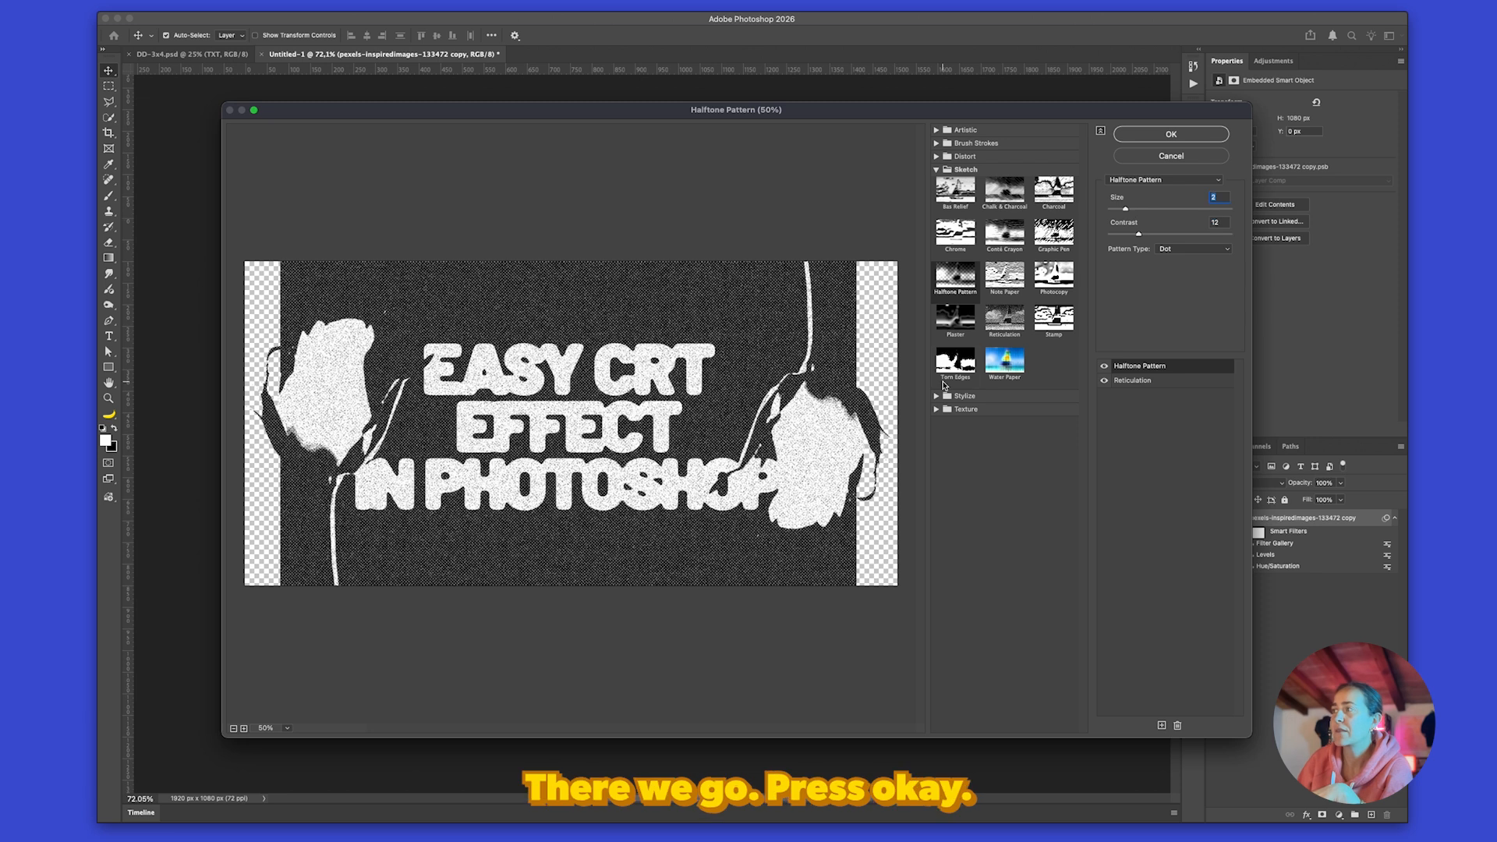
left_click(1171, 135)
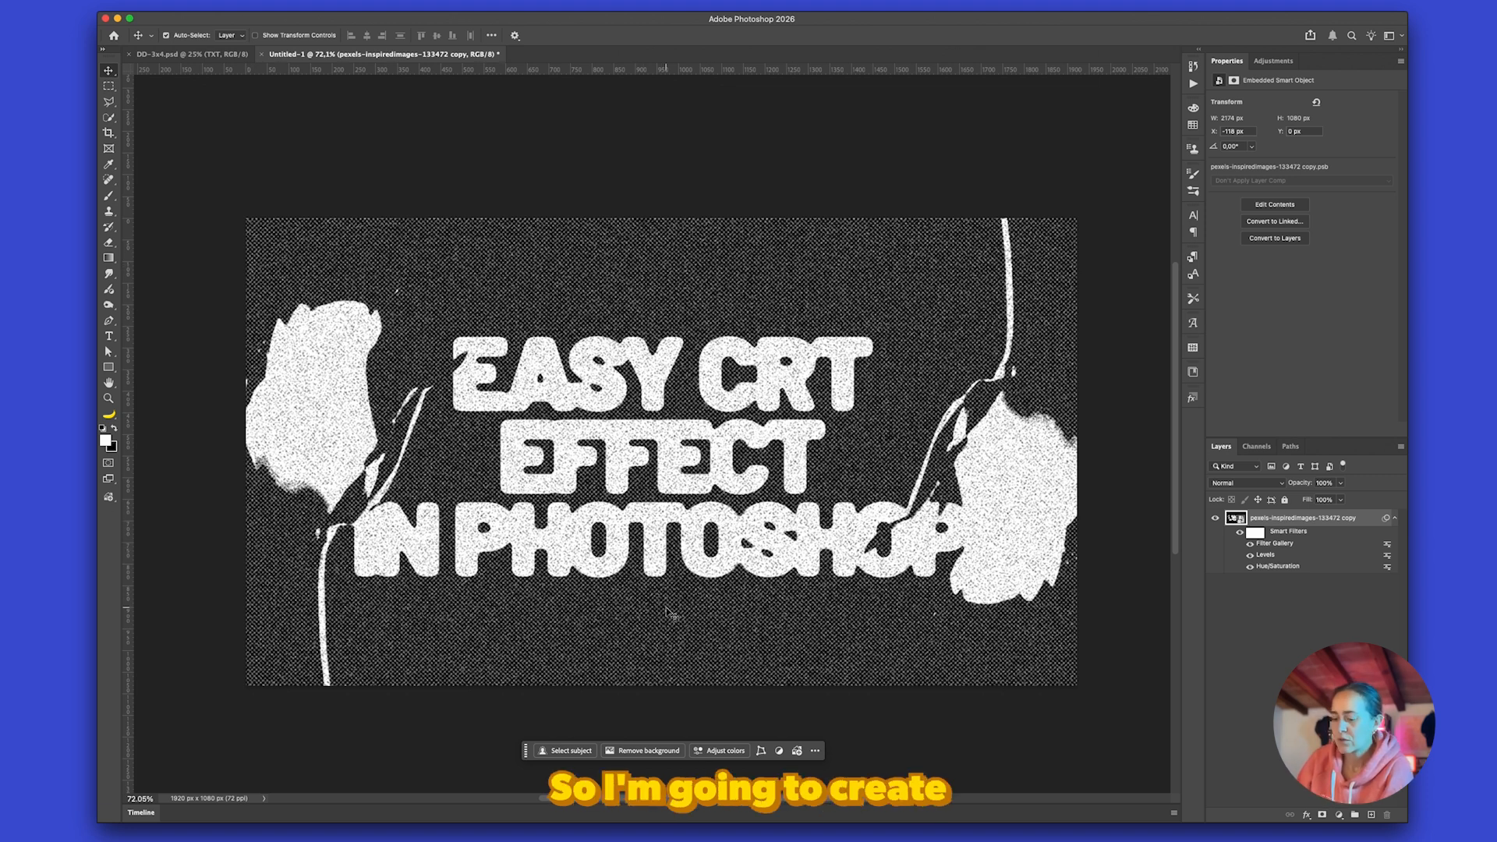
- Create a new 10 by 10 pixel document at 72 pixels per inch with a white background
key("super")
key("super+n")
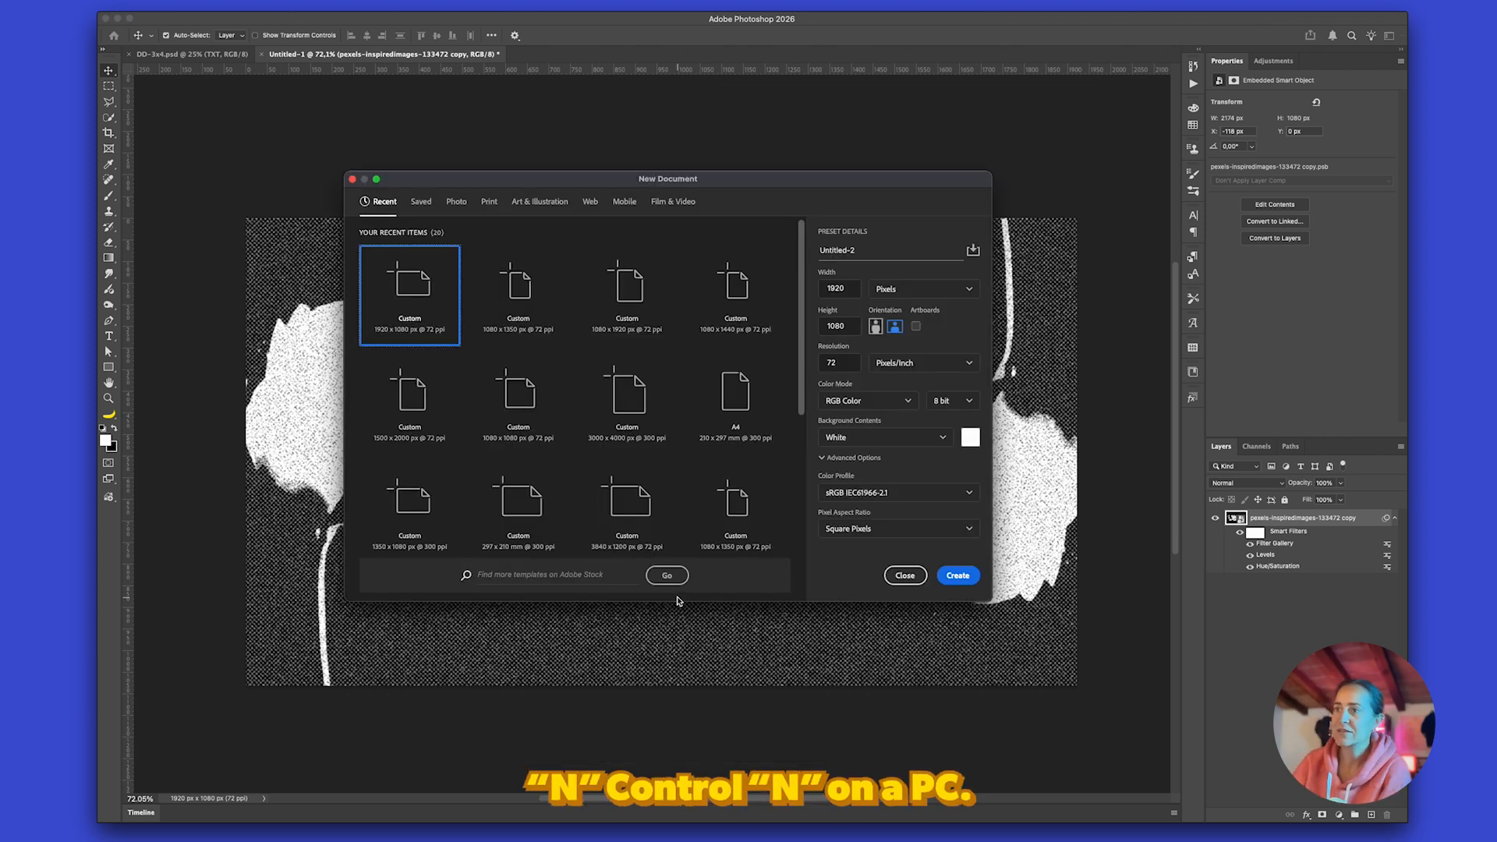
double_click(850, 289)
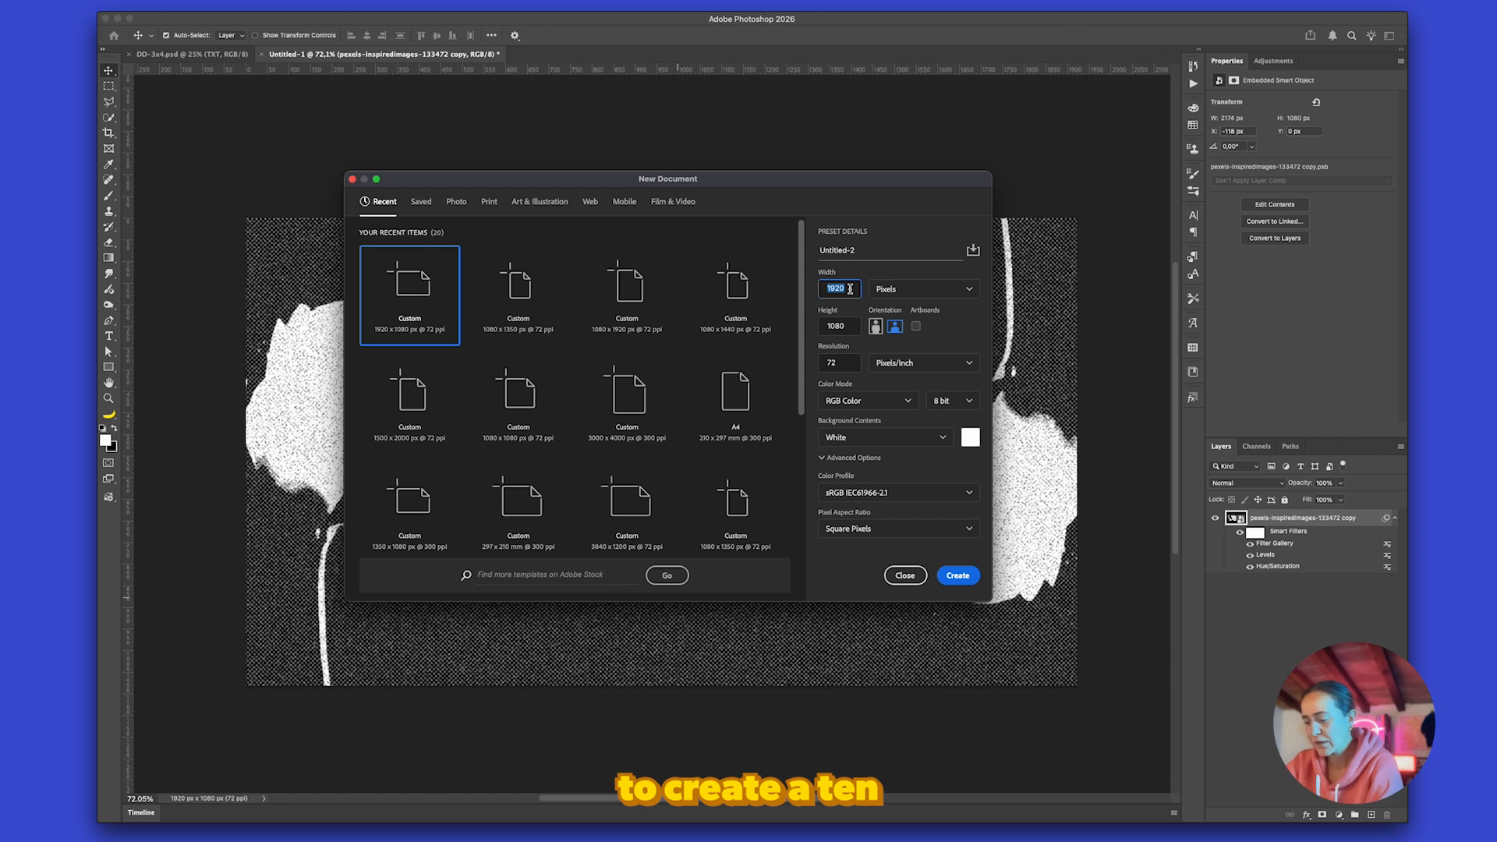
type("10")
key("Tab")
type("10")
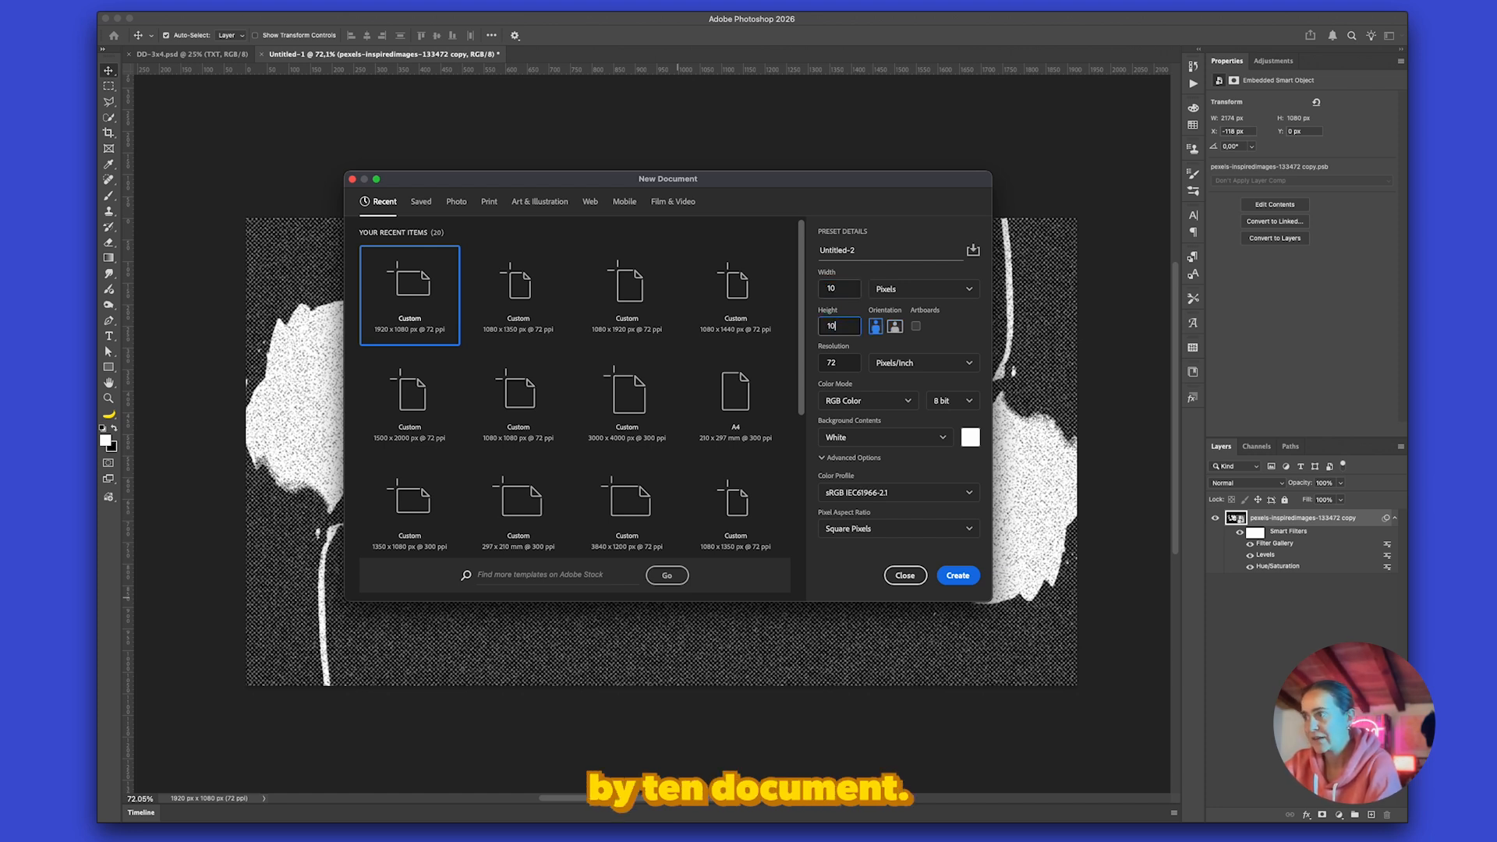
left_click(958, 576)
- Draw a black 8 by 8 px square with a 1 px margin on the canvas and set its corner radii to 0 px
scroll(671, 437, "up", 10)
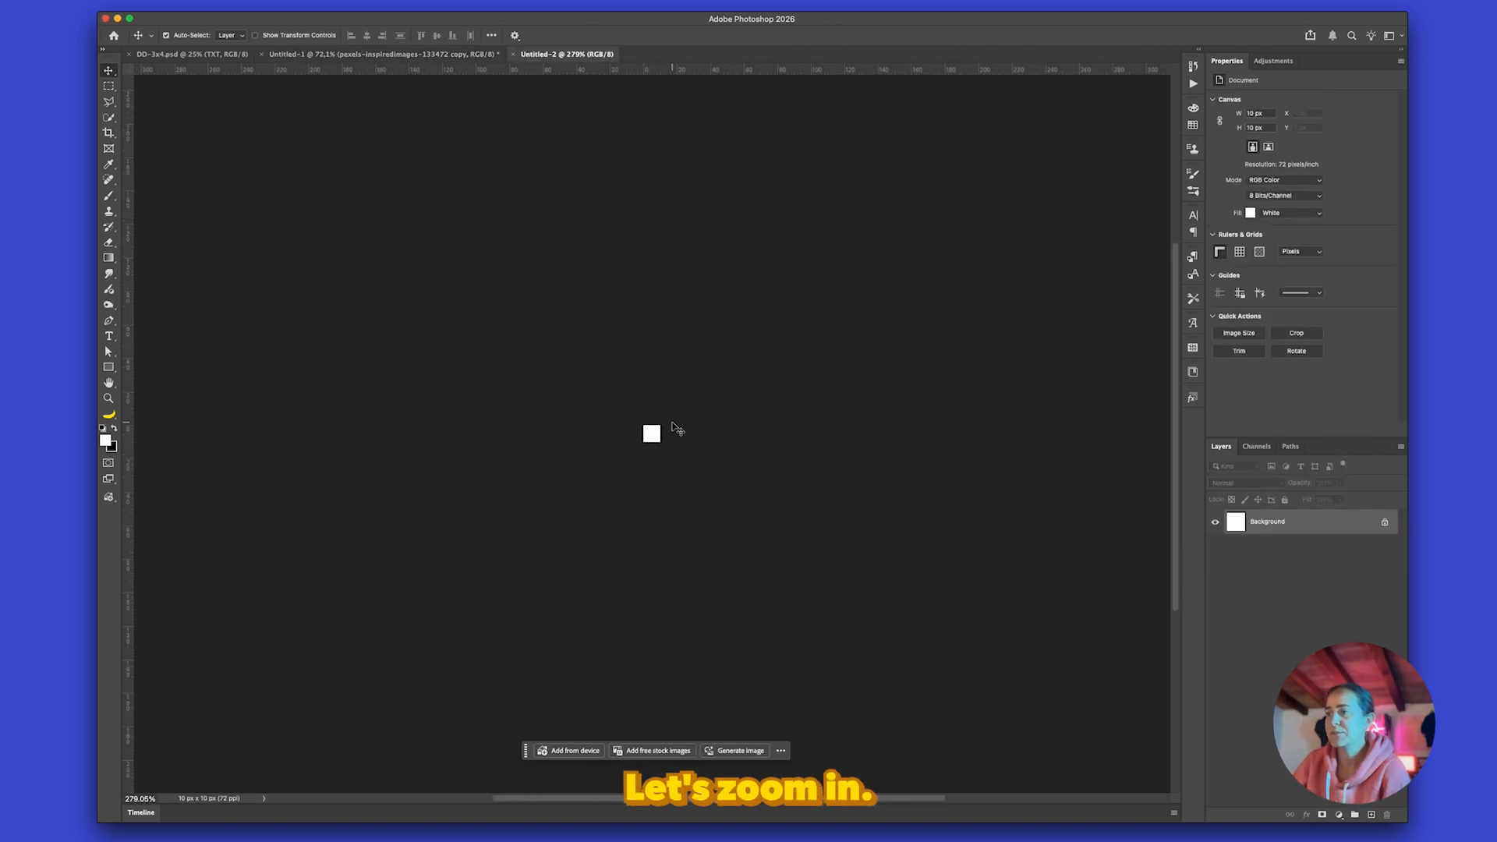
left_click(109, 368)
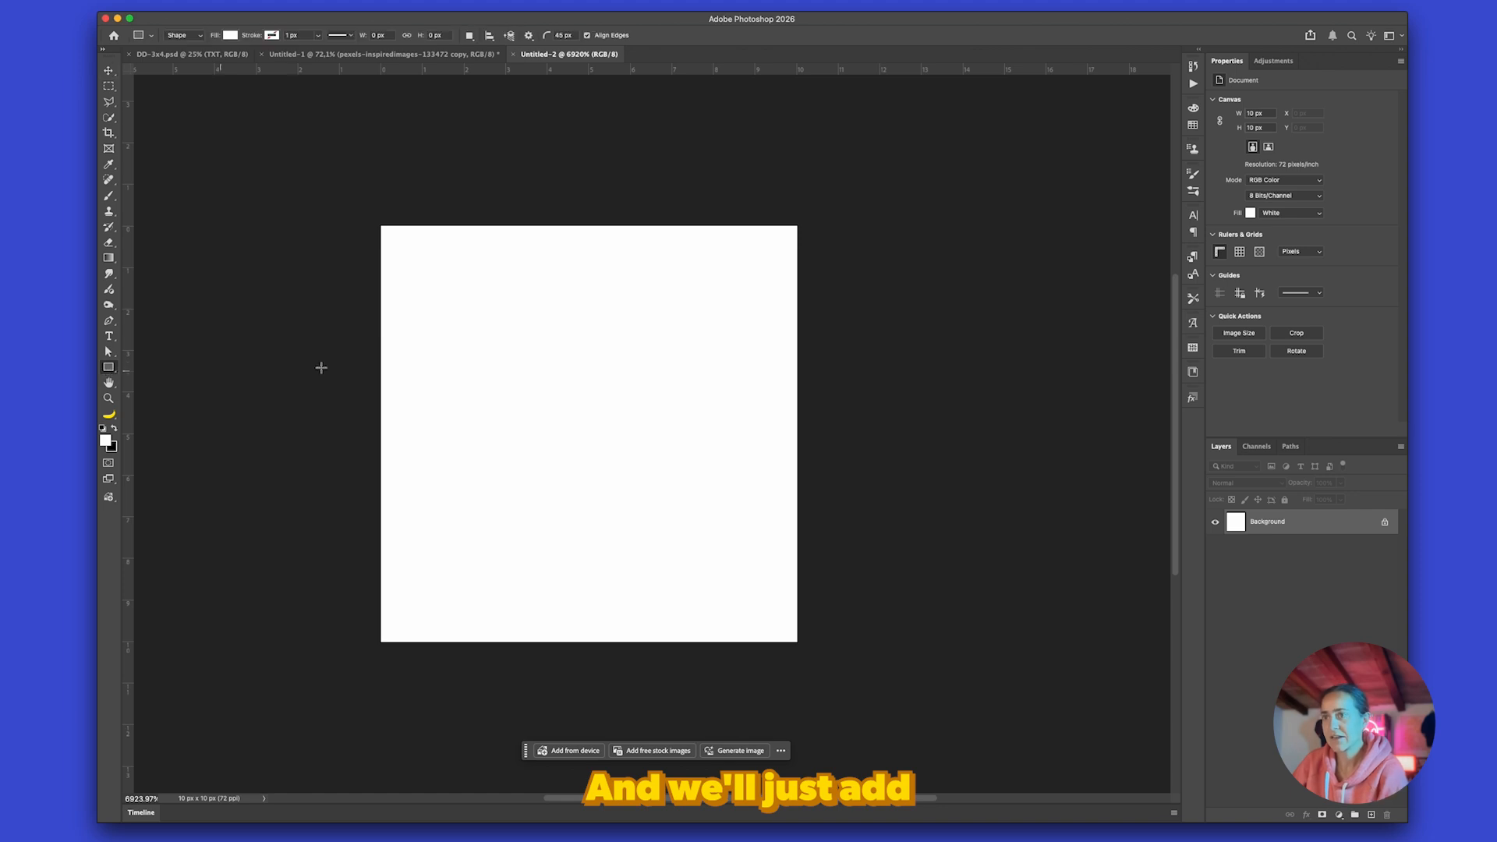
left_click(230, 35)
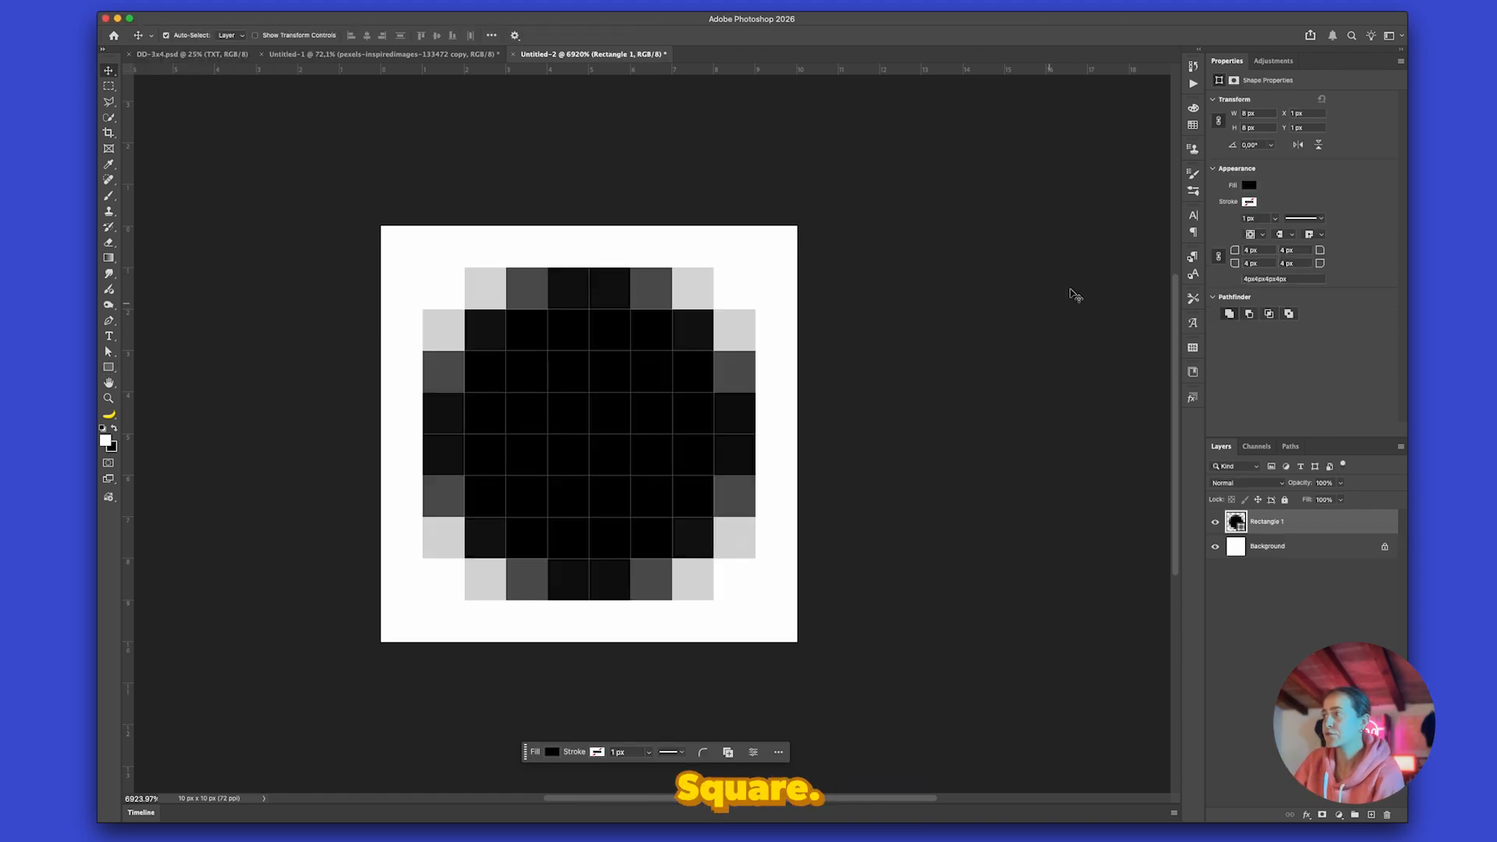
left_click_drag(1239, 250, 1176, 251)
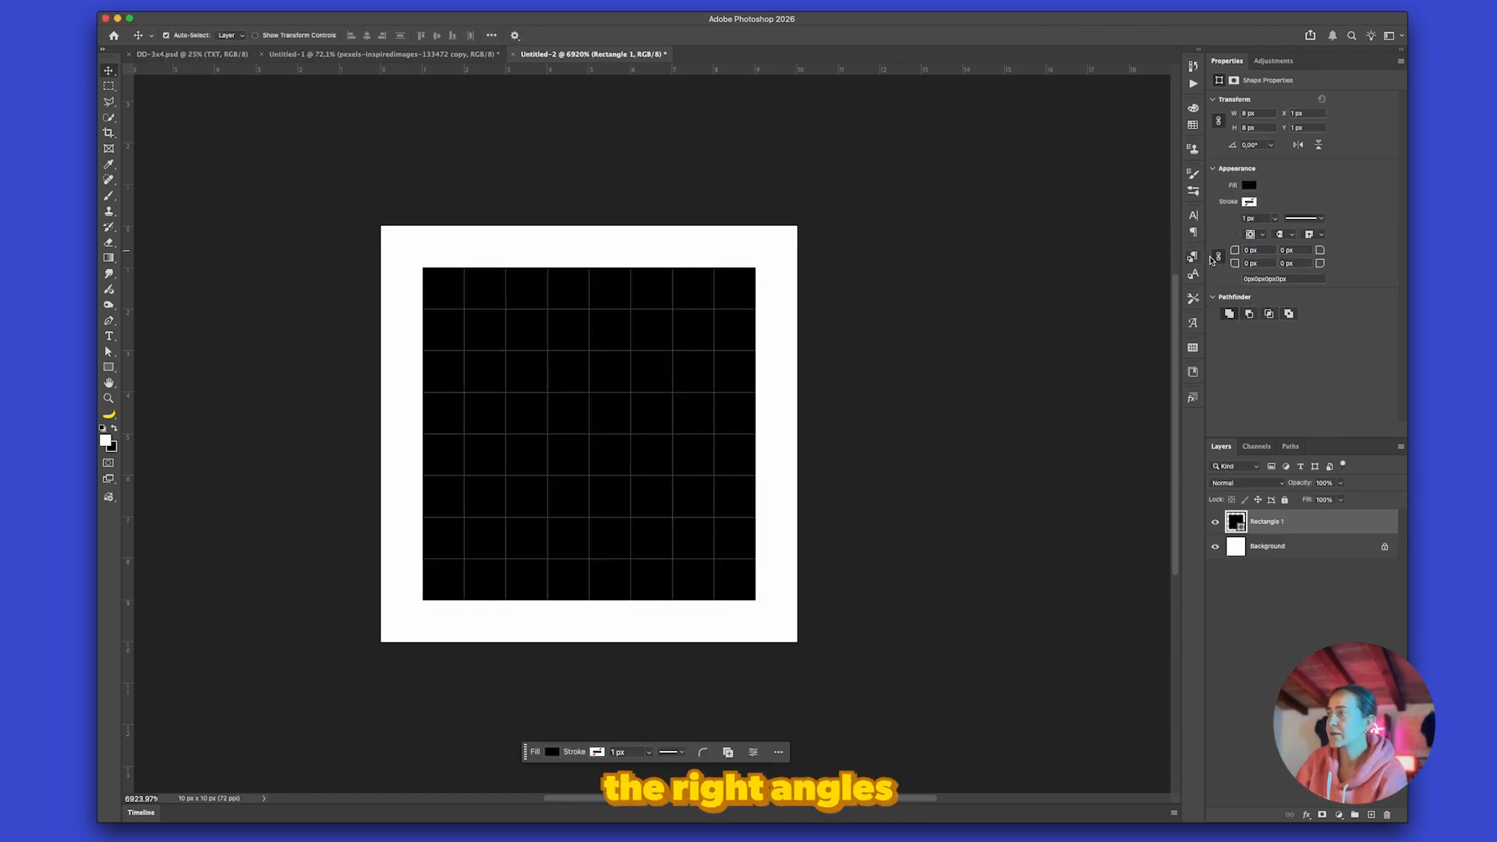
- Hide the white Background layer and save the black square with its transparent border as a new pattern named square
left_click(1284, 613)
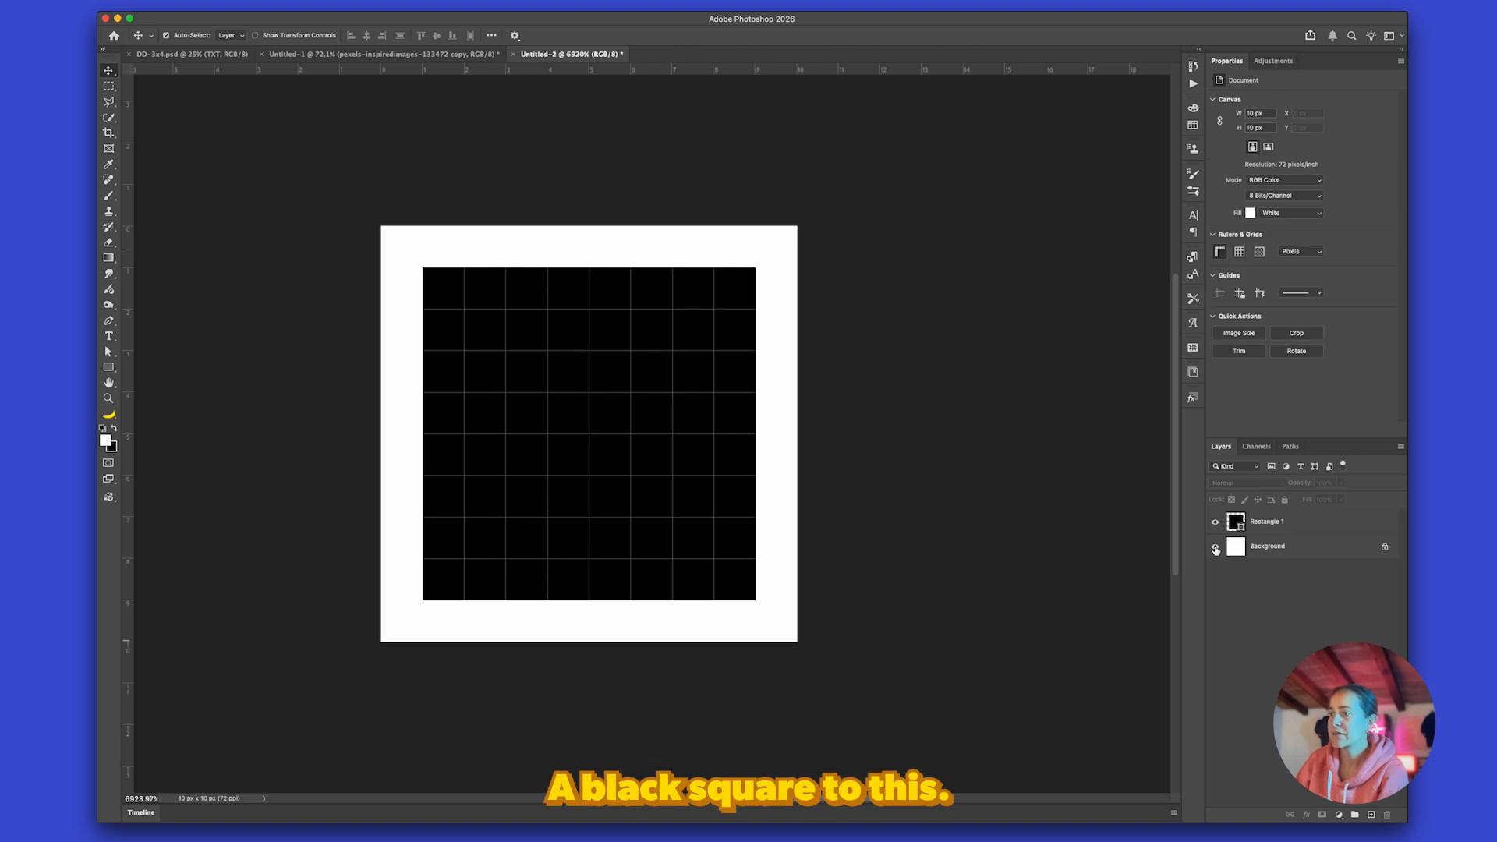
left_click(1215, 547)
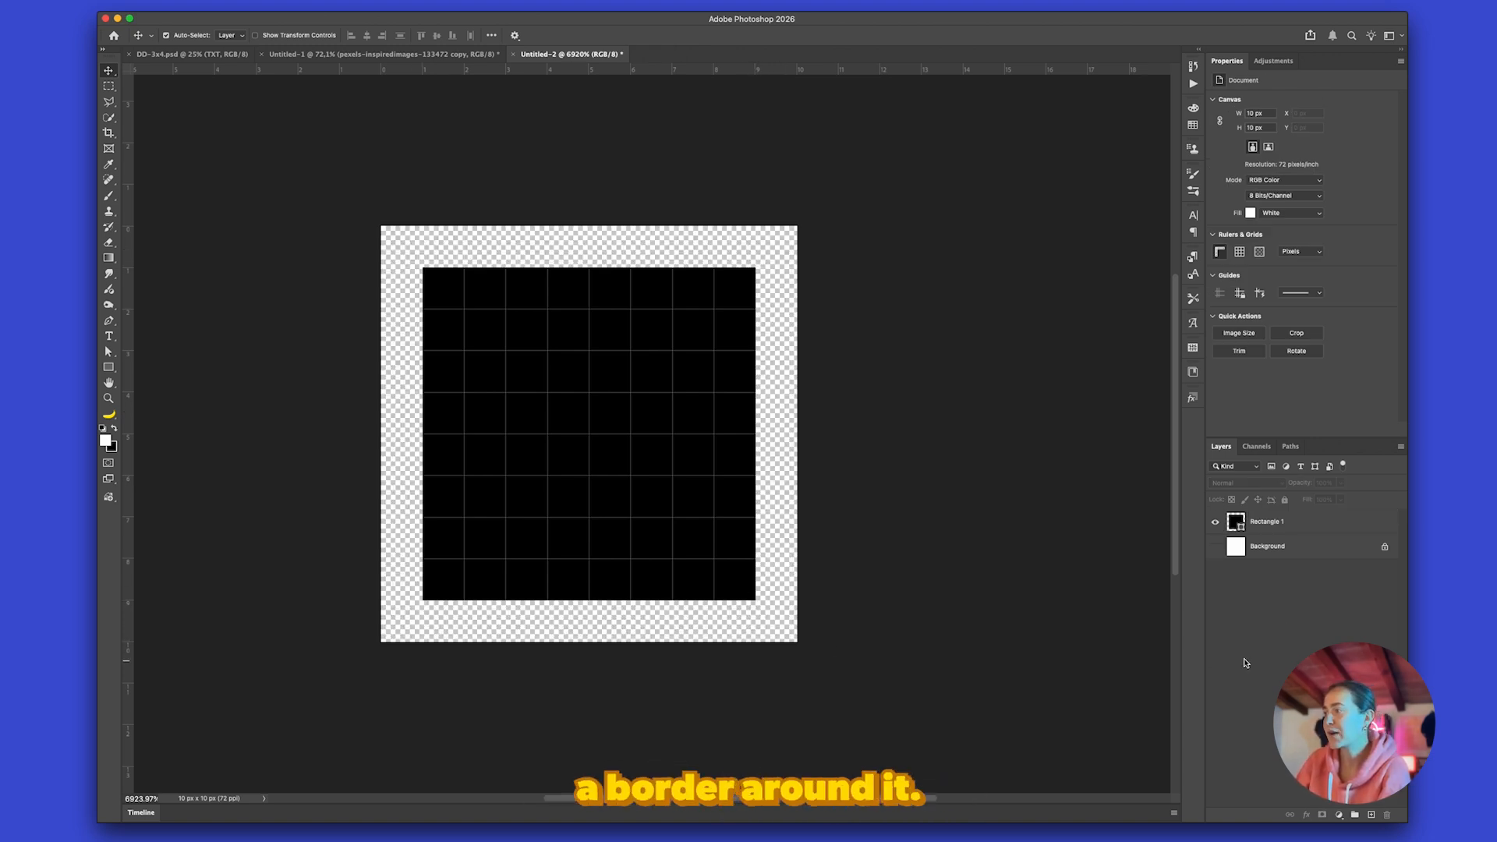
left_click(1194, 349)
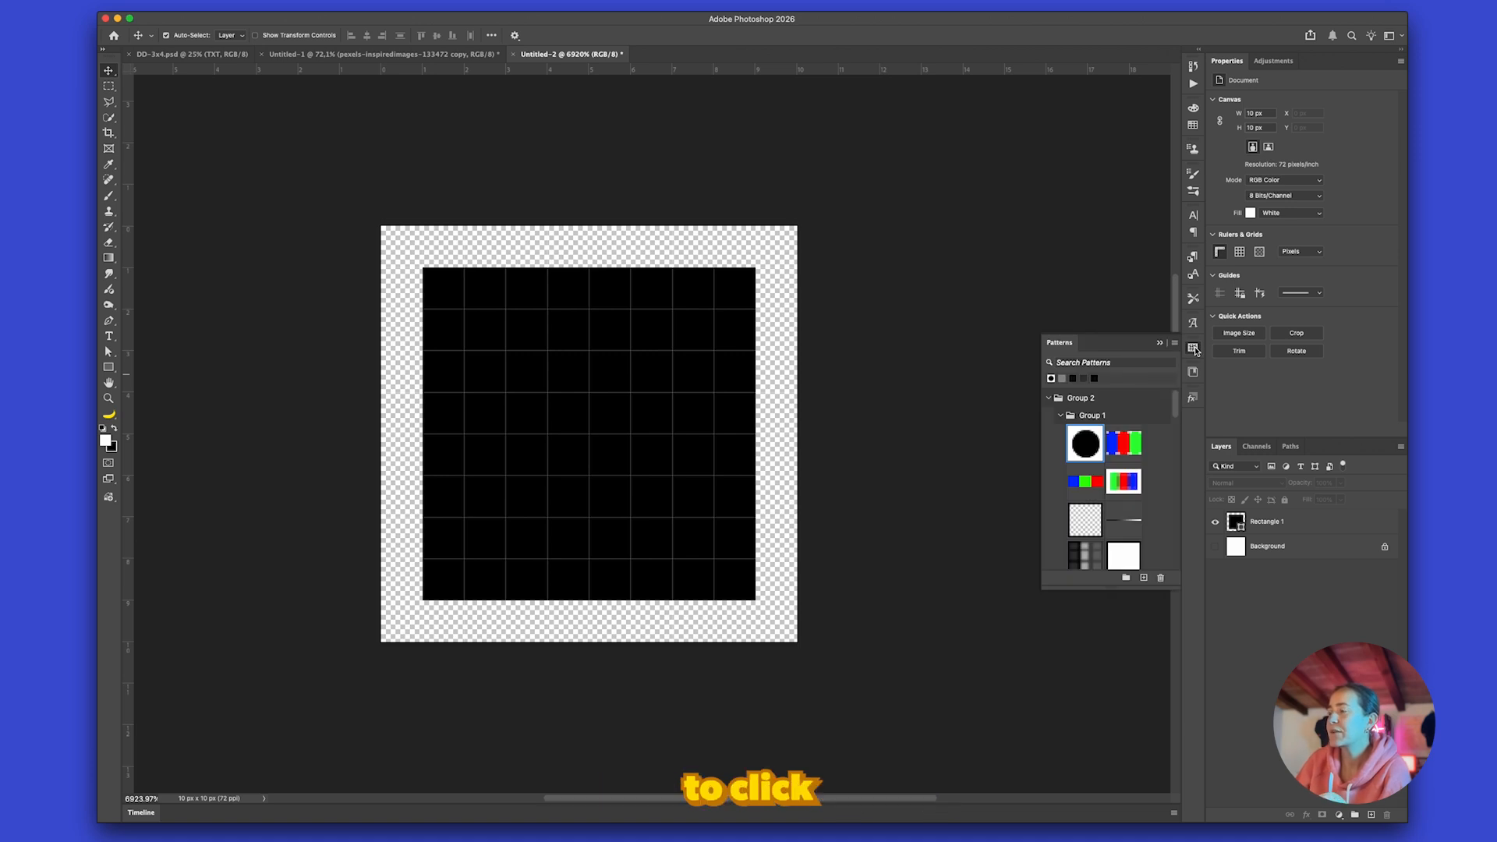
left_click(1143, 578)
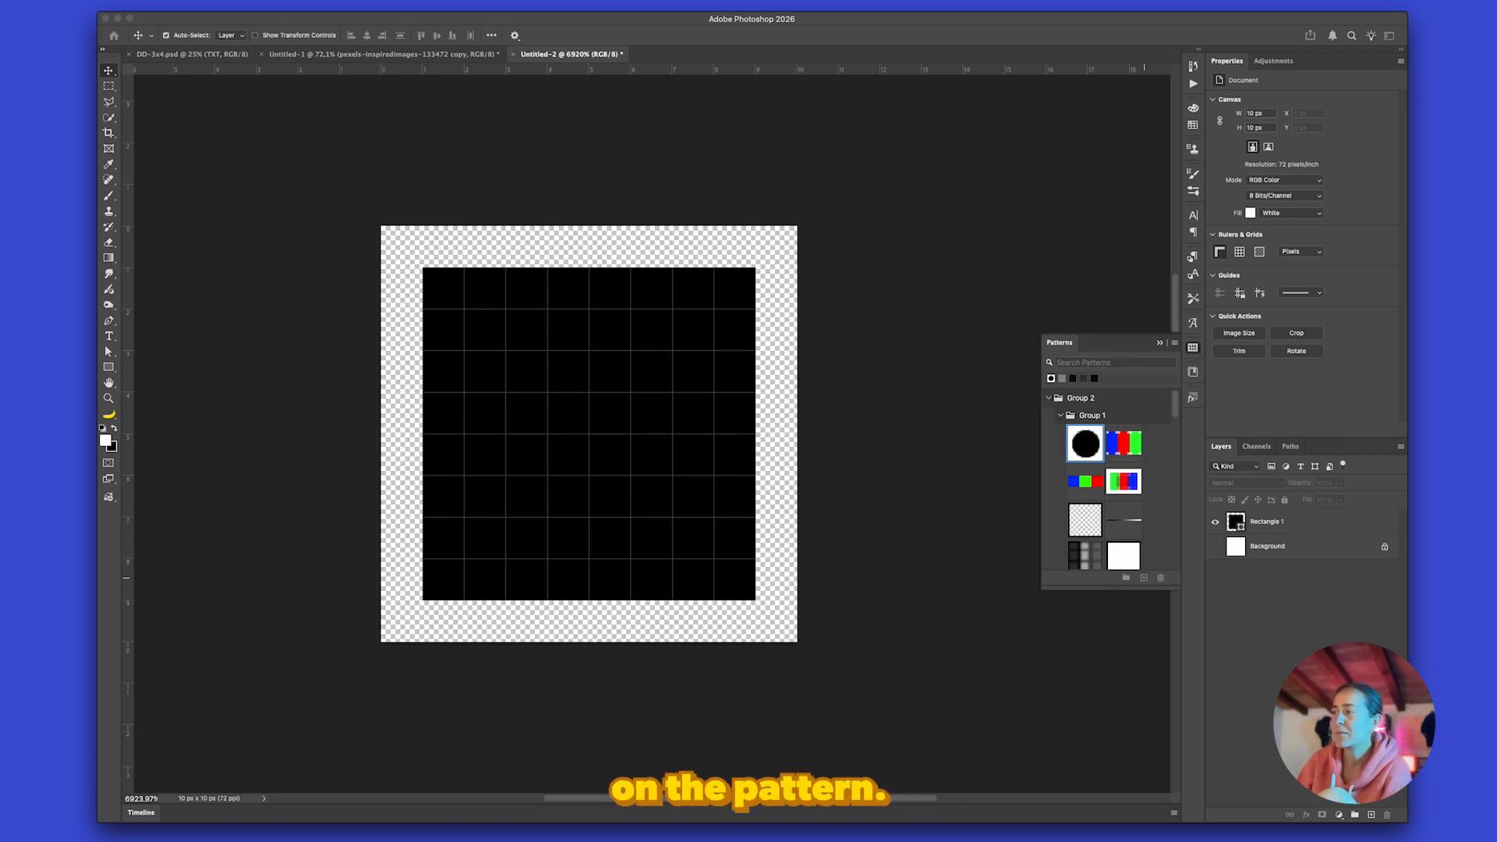
left_click_drag(479, 117, 911, 231)
type("w")
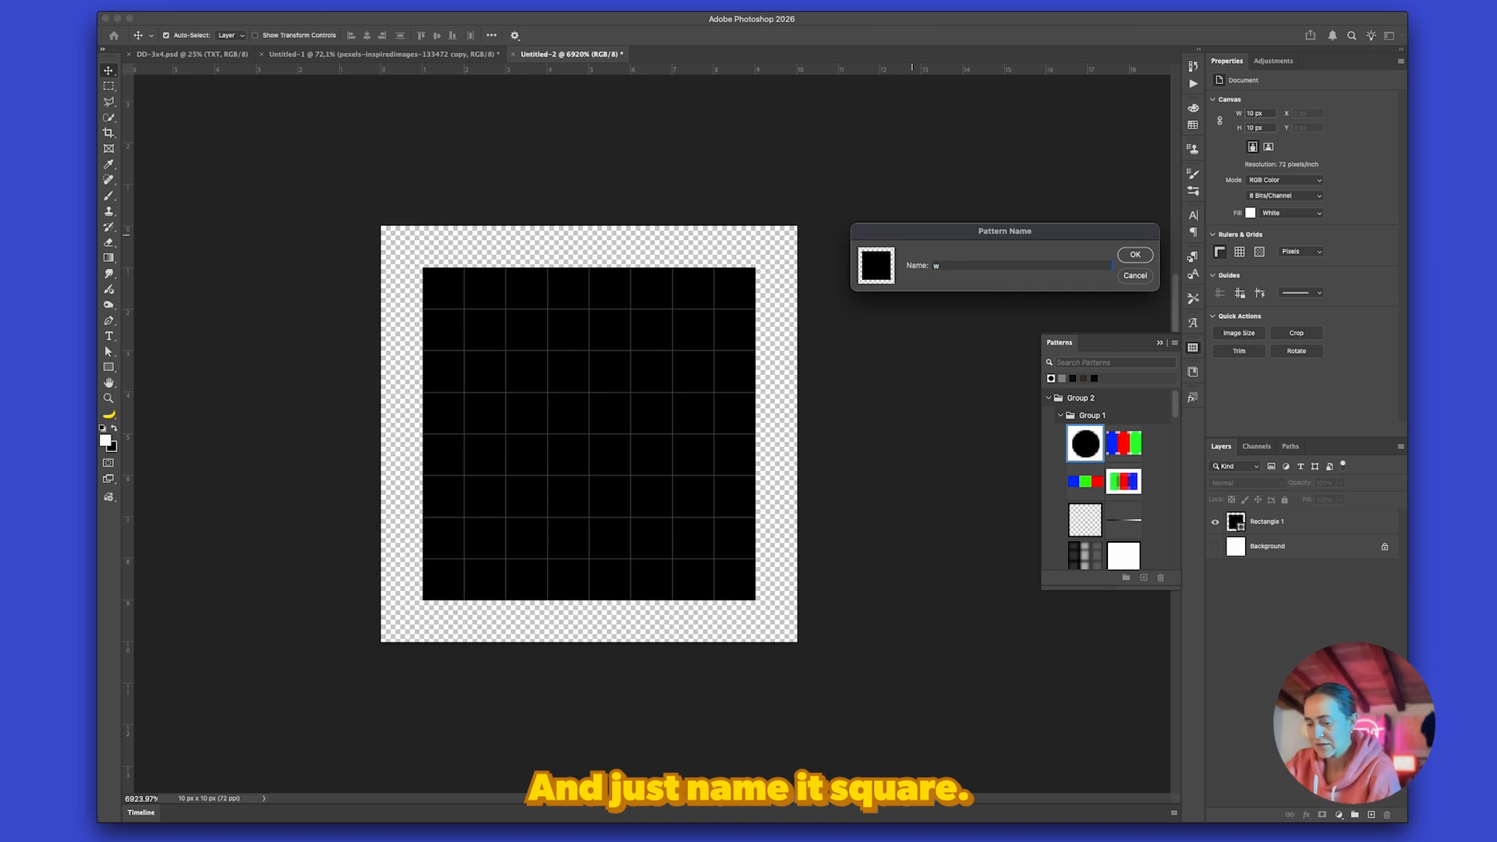
type("quare")
key("Return")
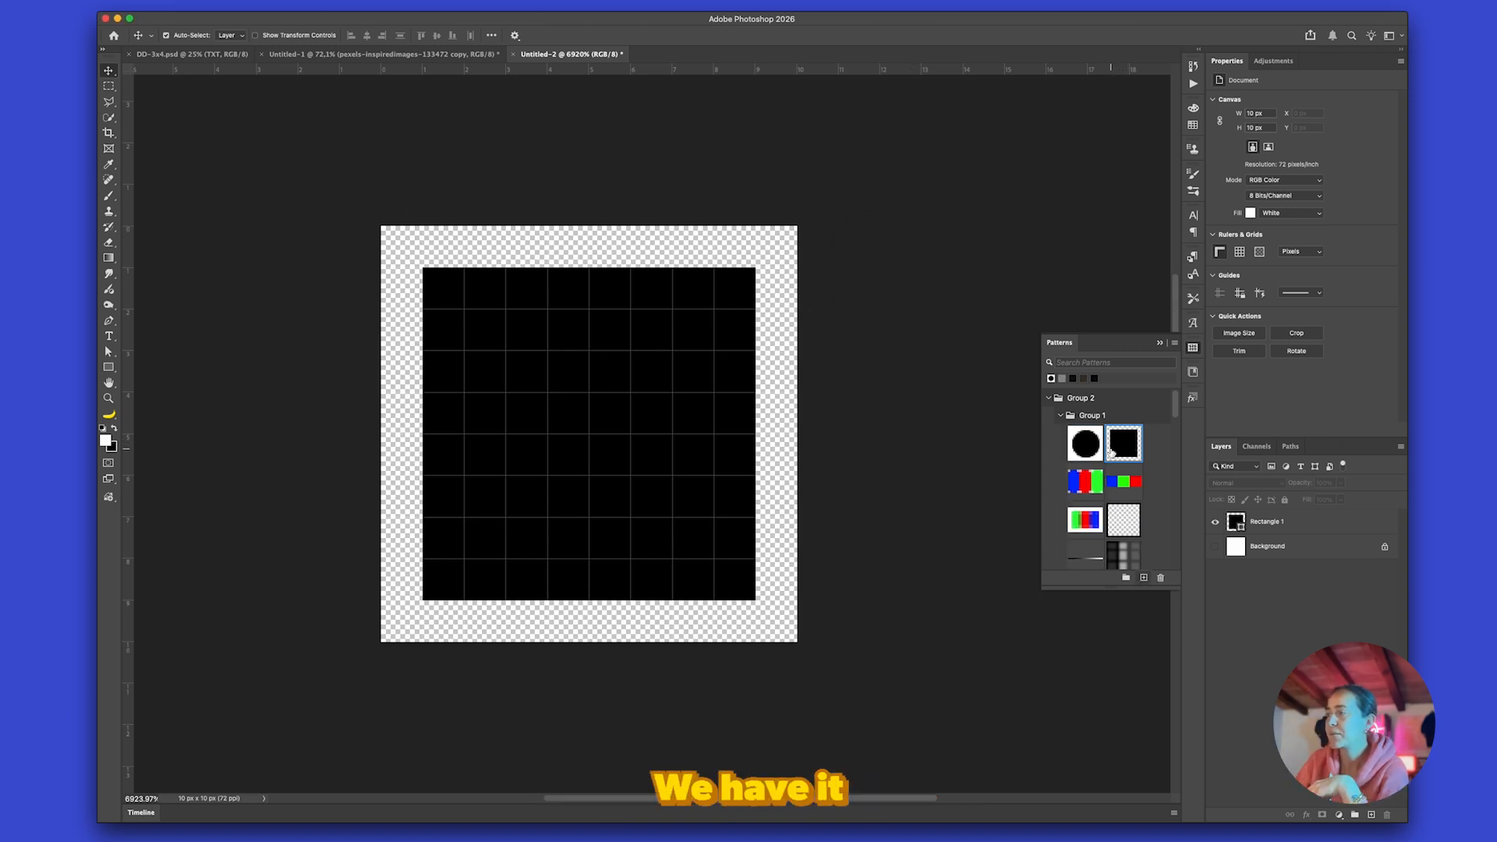
- Return to the main title document and fill a new layer above the smart object with the square pattern
left_click(335, 54)
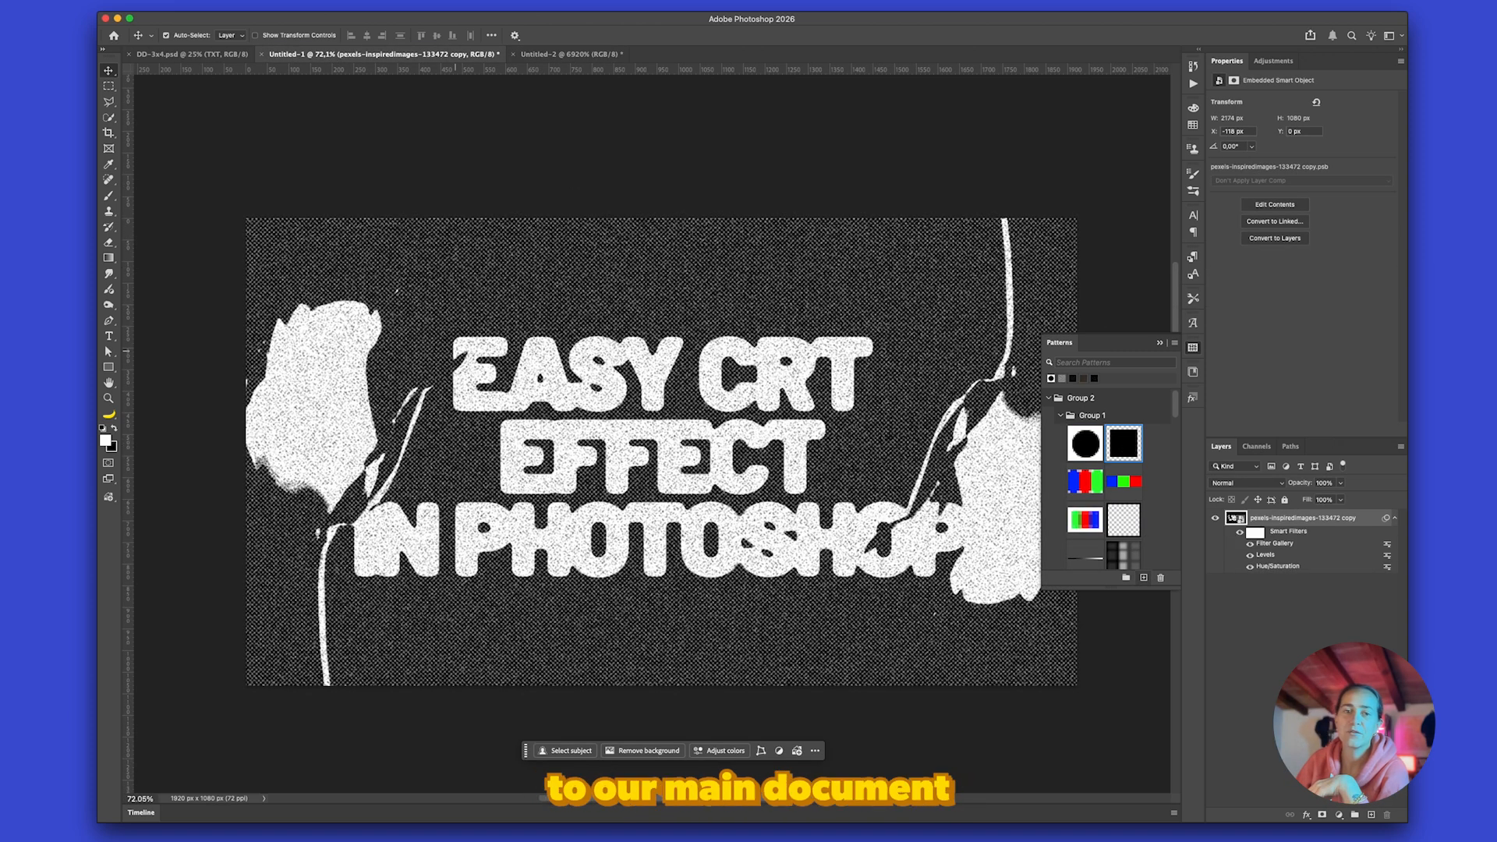
key("super+shift+alt+n")
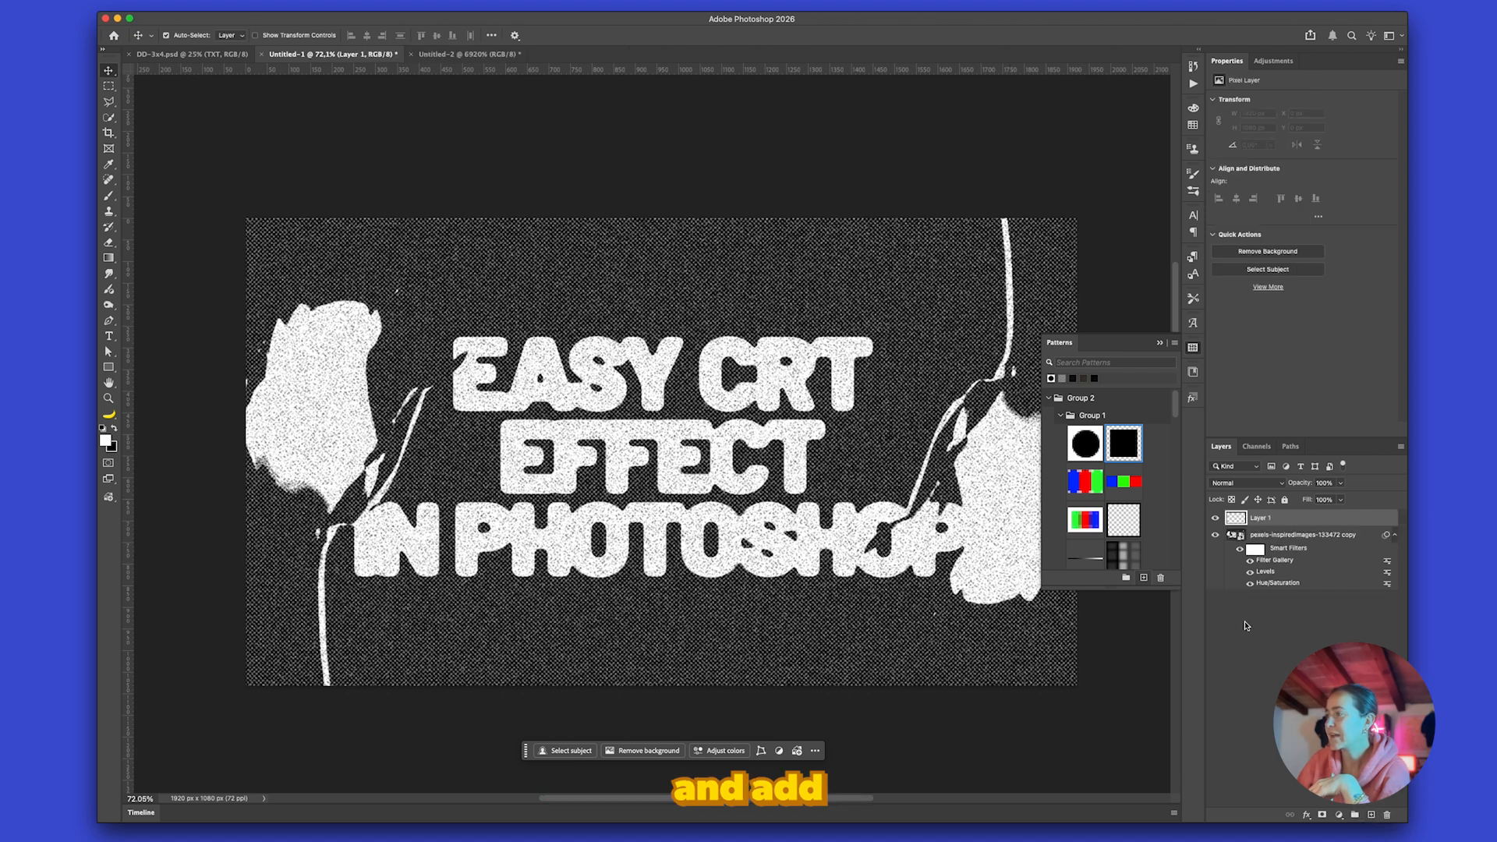
left_click(1114, 444)
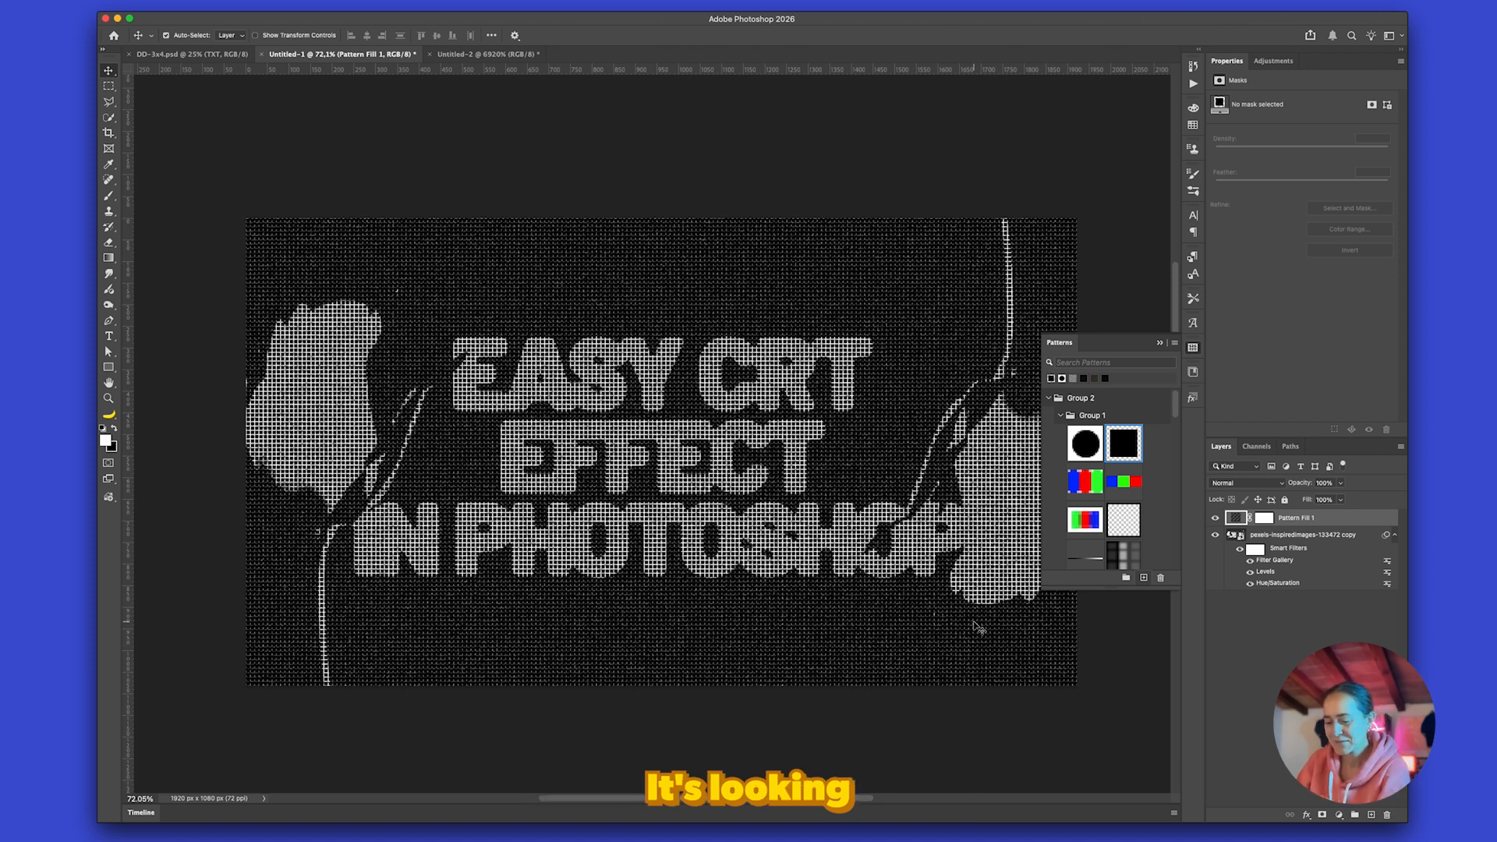
- Try out the angle and scale of the square pattern fill, leaving it at 0° and 100%
double_click(1235, 518)
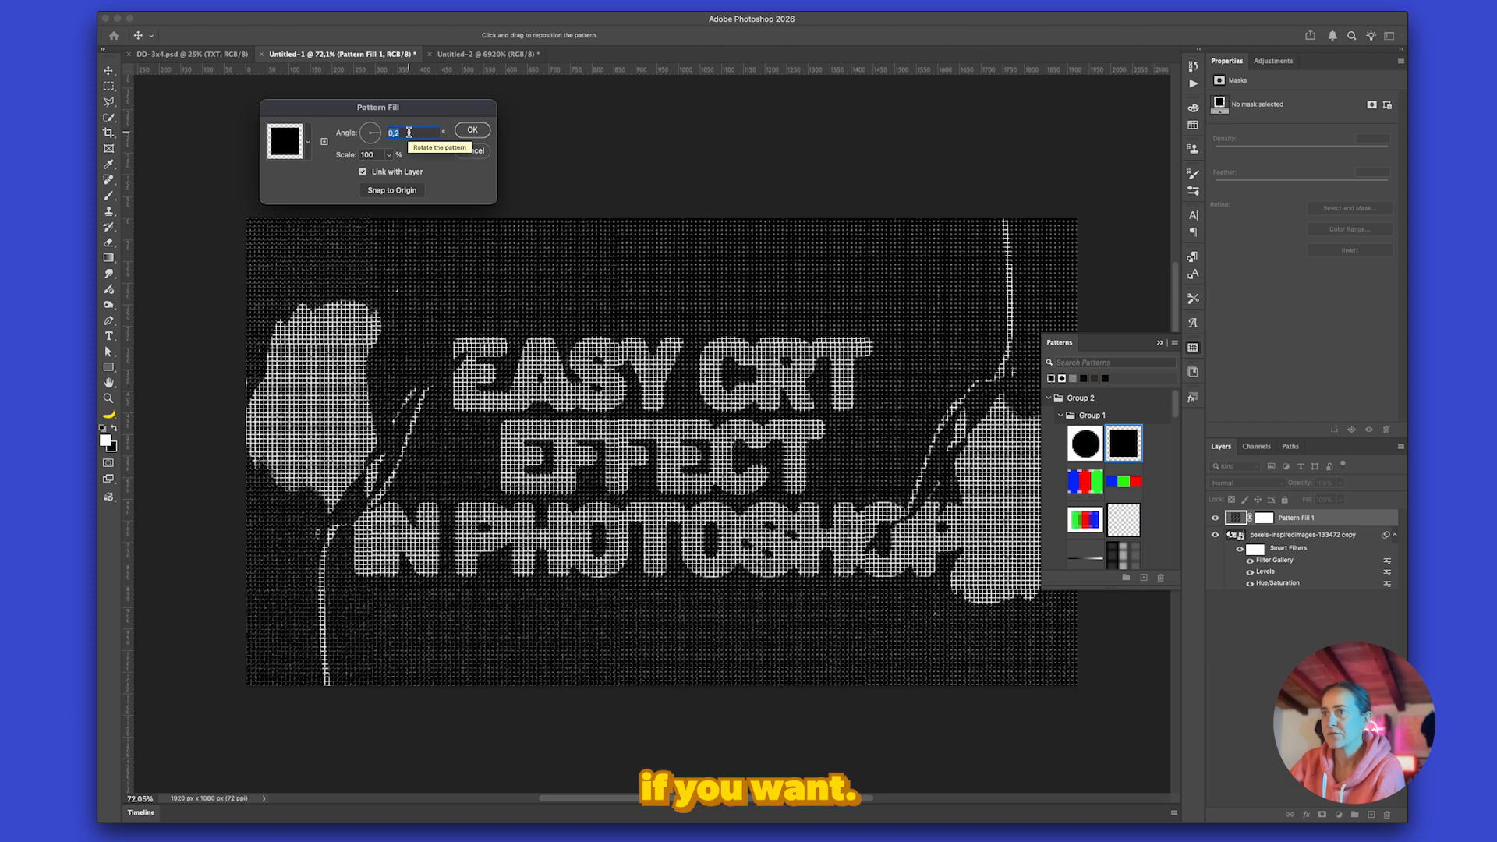
left_click_drag(389, 154, 391, 174)
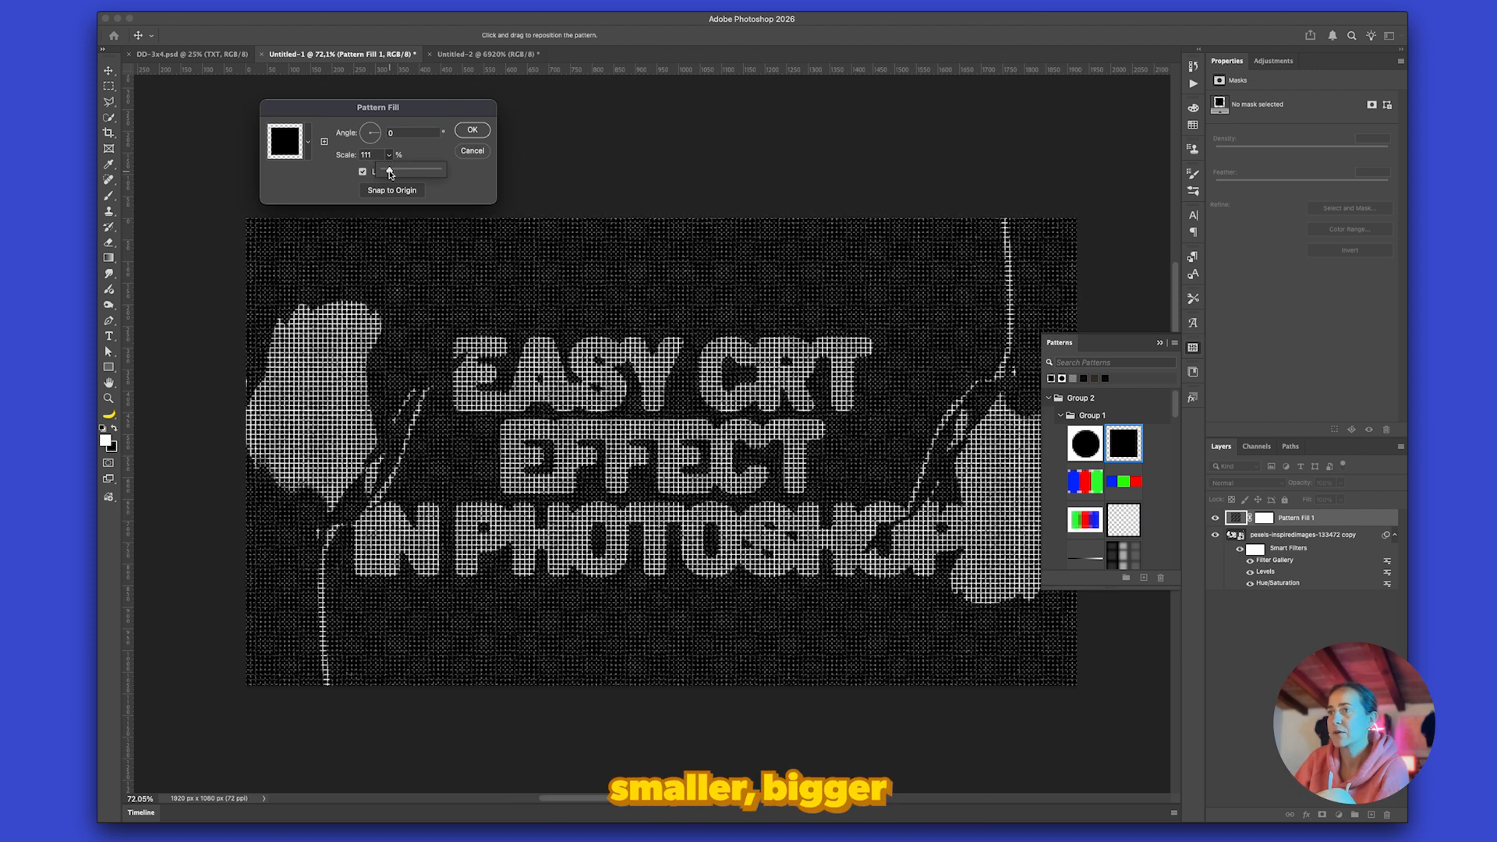
left_click(472, 132)
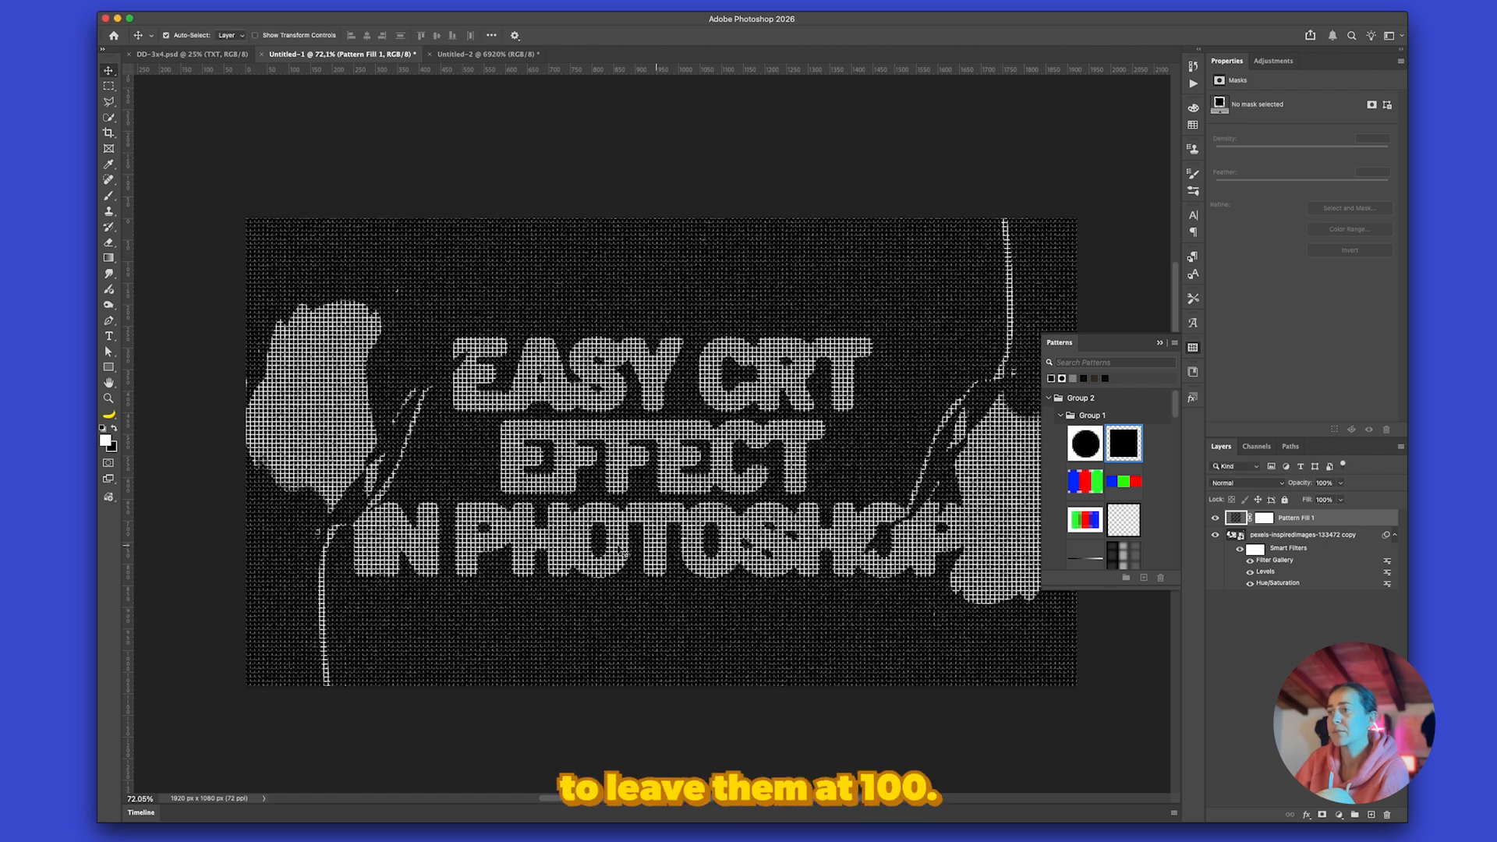
- Convert the pattern fill and the filtered smart object together into one smart object and put the pattern library away
left_click(1294, 535, "shift")
right_click(1265, 535)
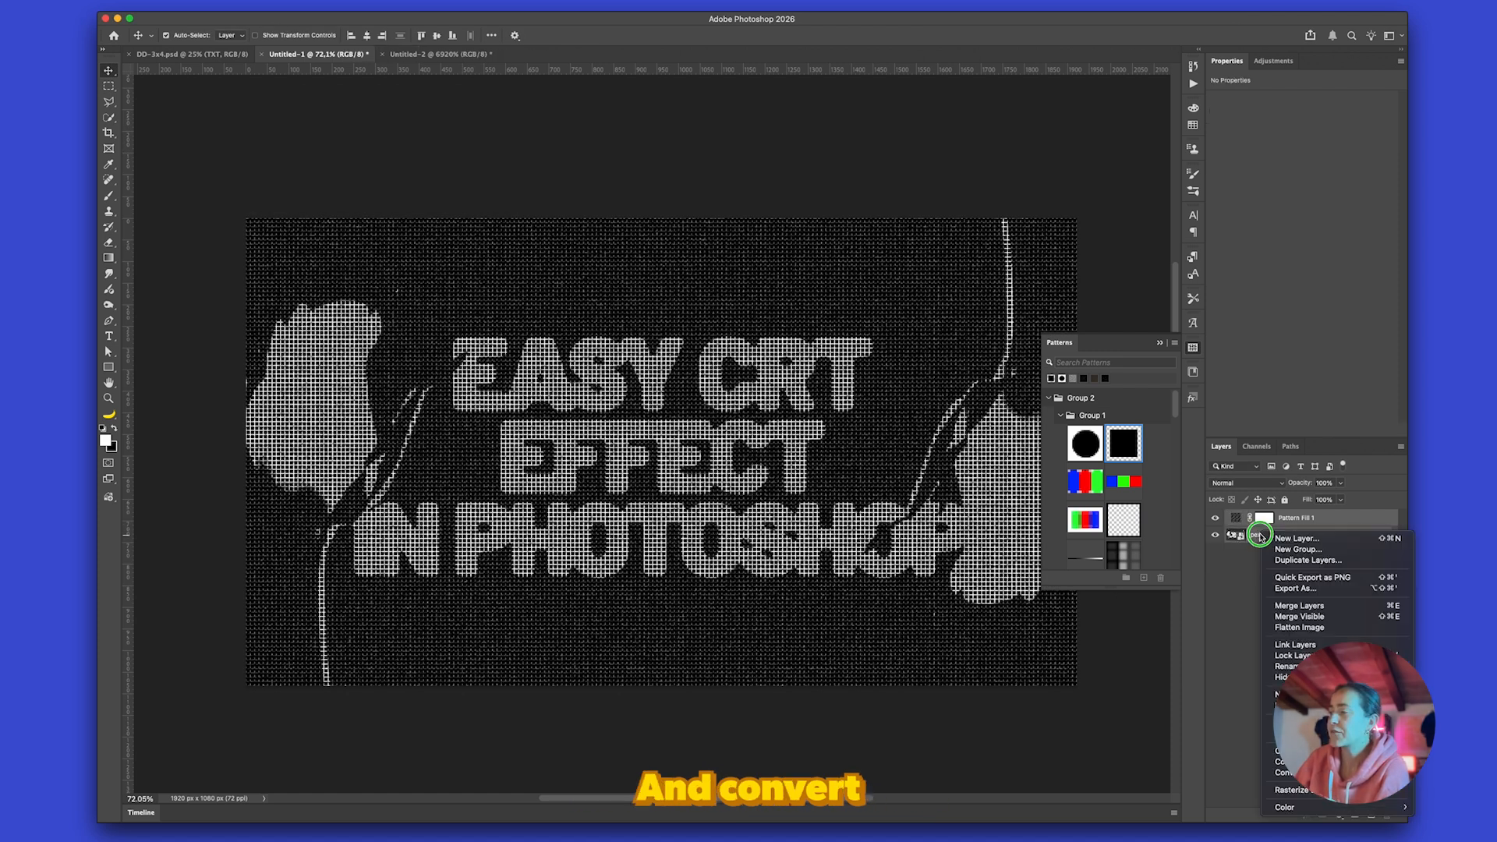
left_click(1310, 752)
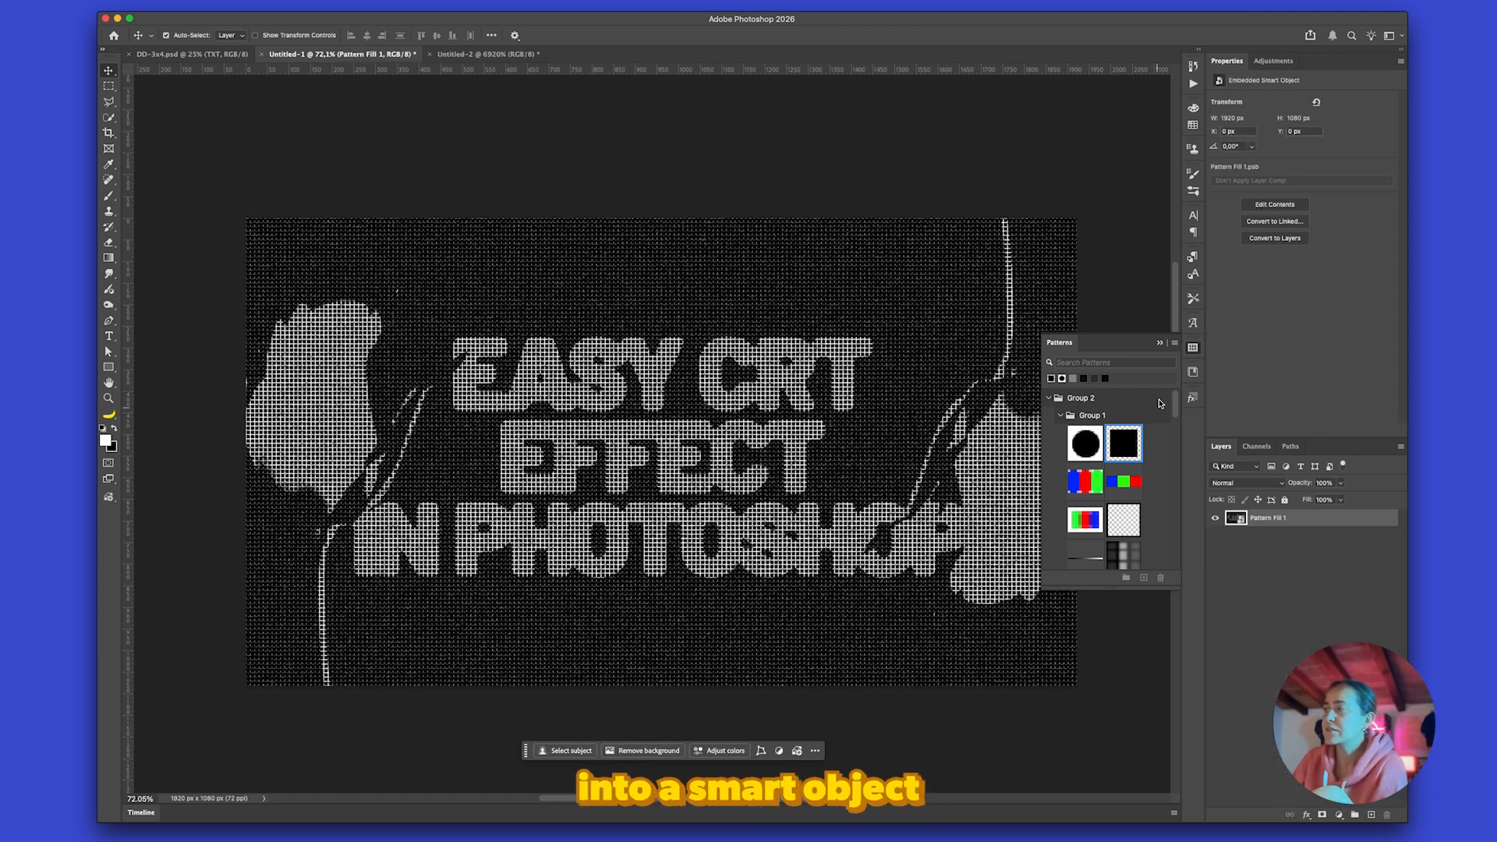
left_click(1159, 345)
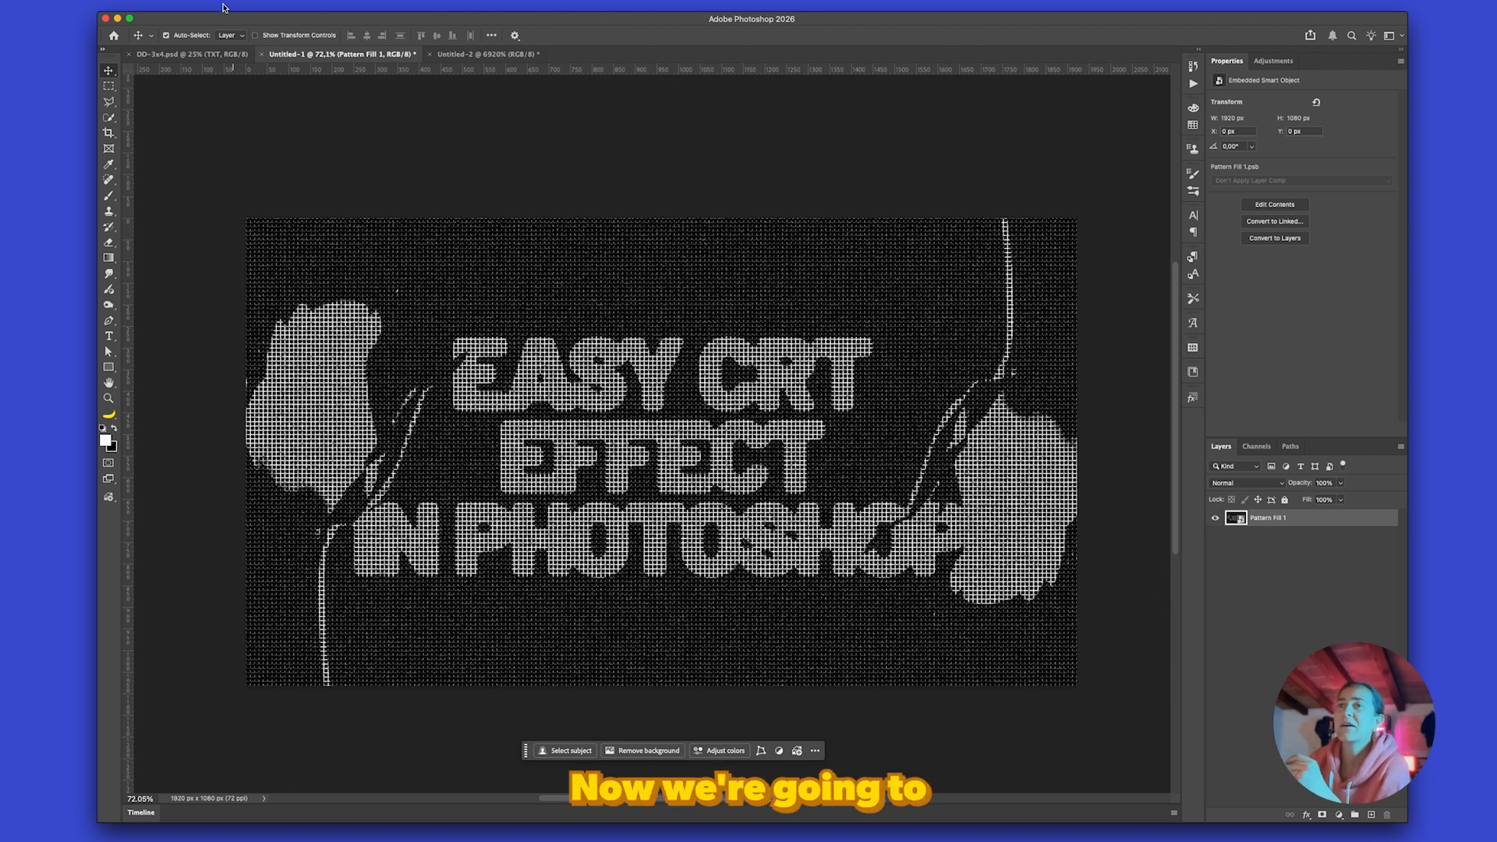
- Select the image's highlights by Color Range with Range 255, and mask the combined smart object with that selection
left_click(248, 1)
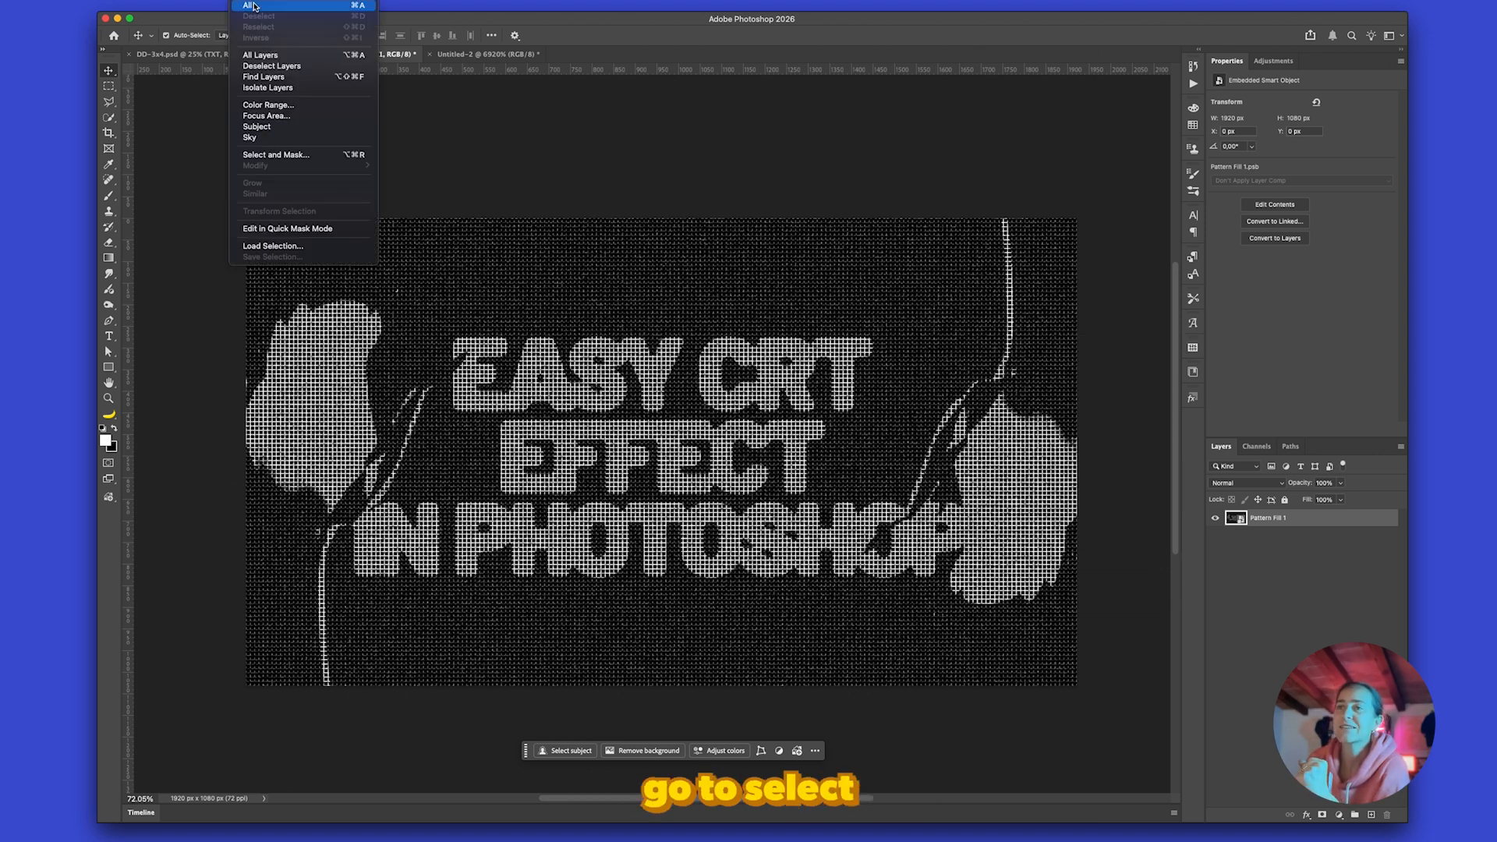
left_click(267, 105)
left_click(678, 126)
left_click(653, 220)
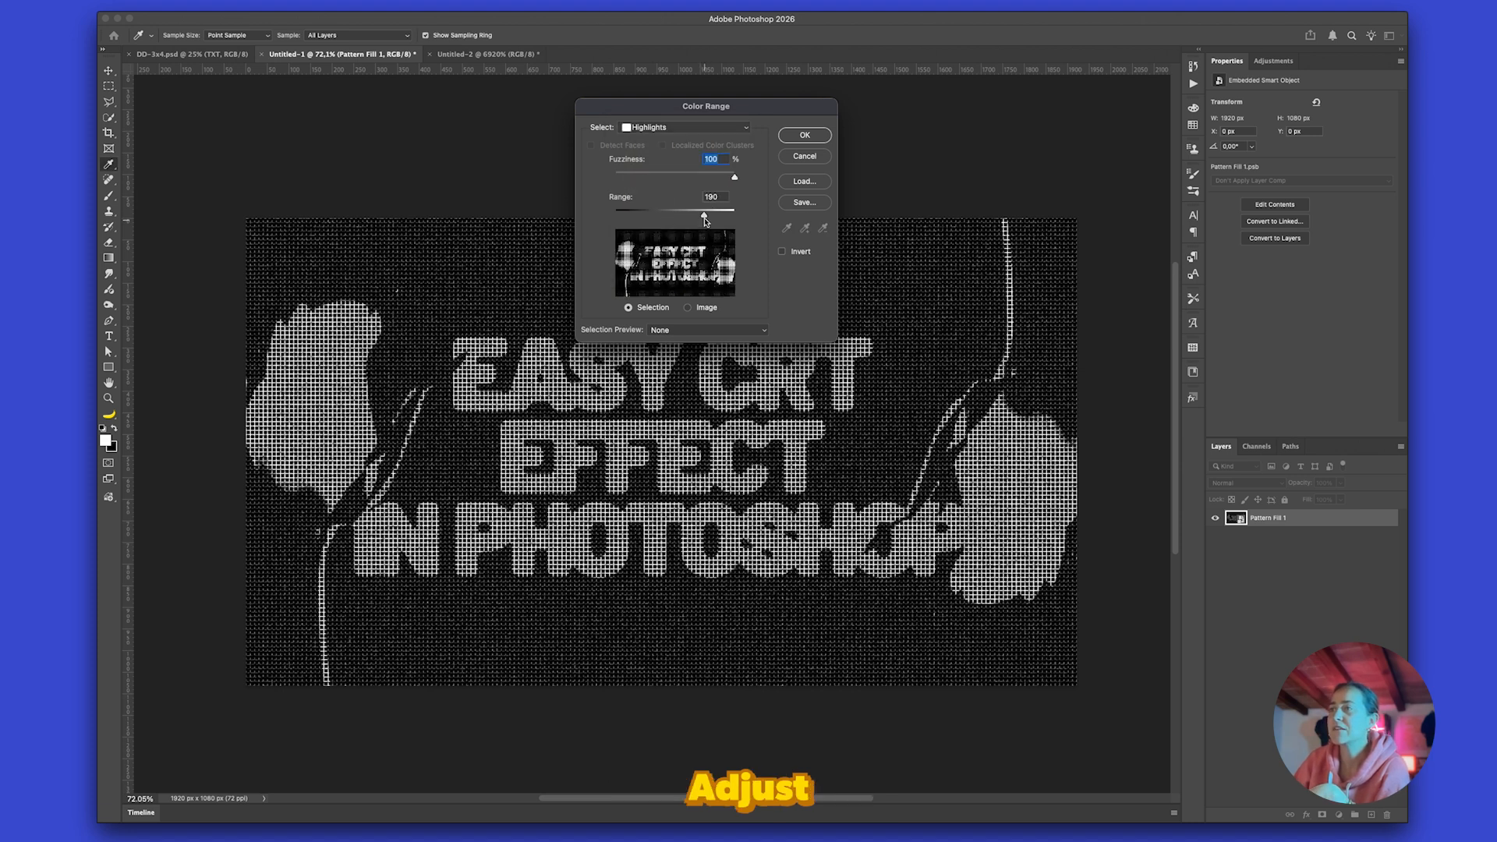
left_click_drag(705, 221, 736, 220)
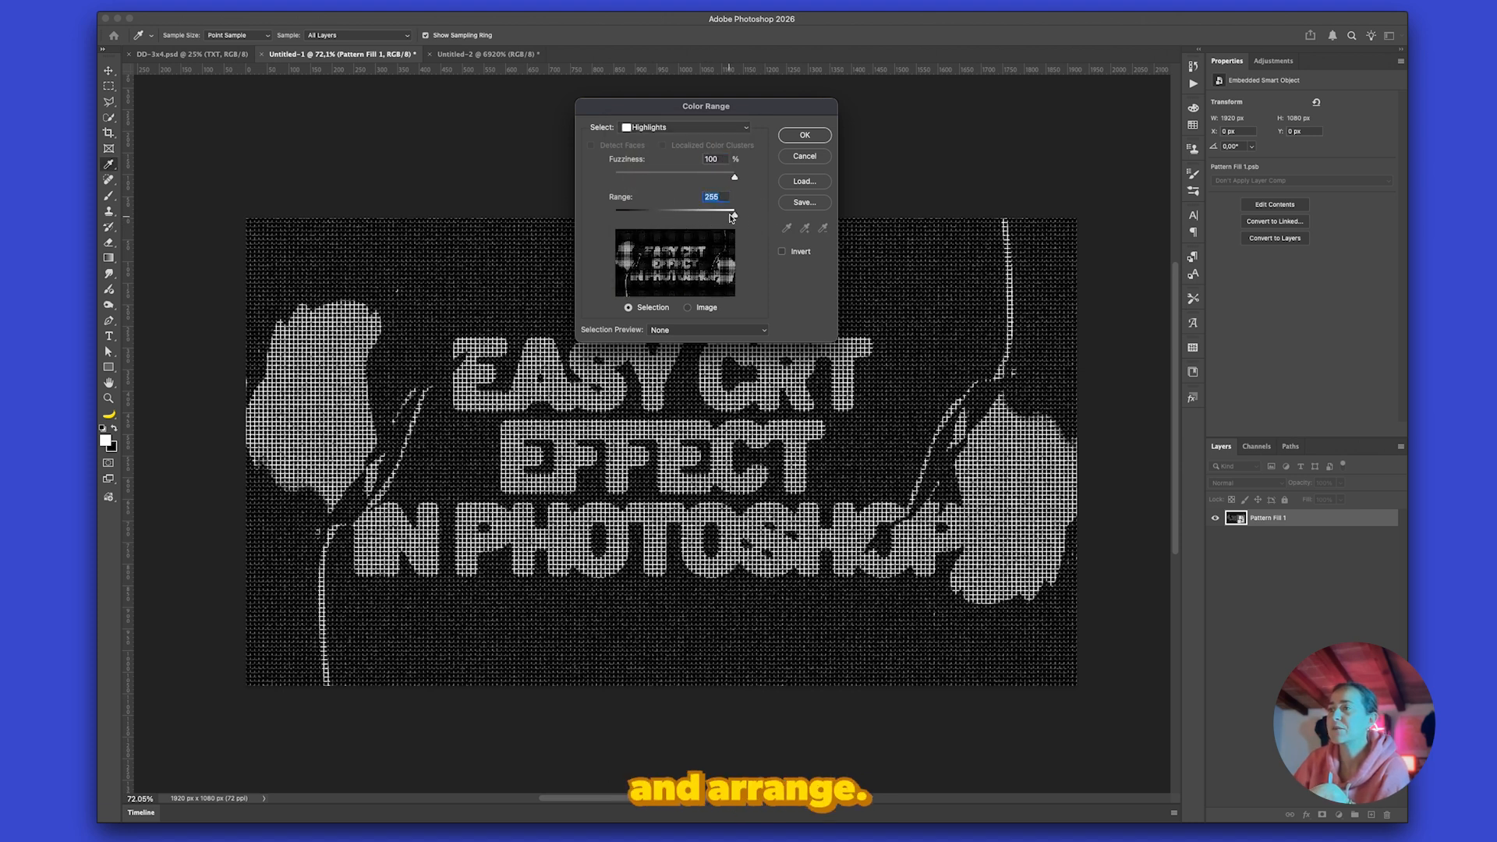
key("Return")
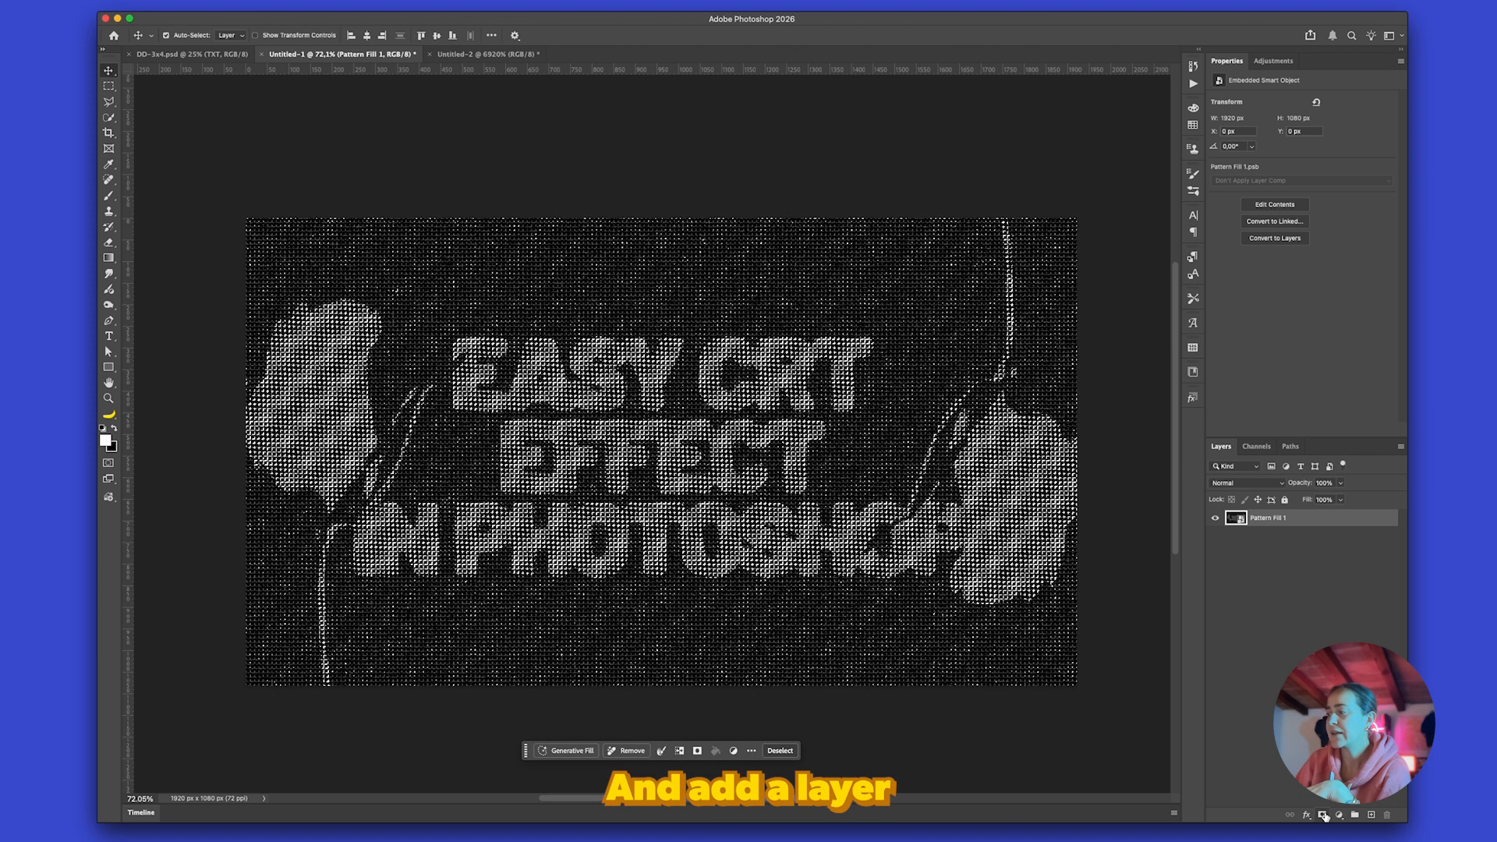
left_click(1324, 815)
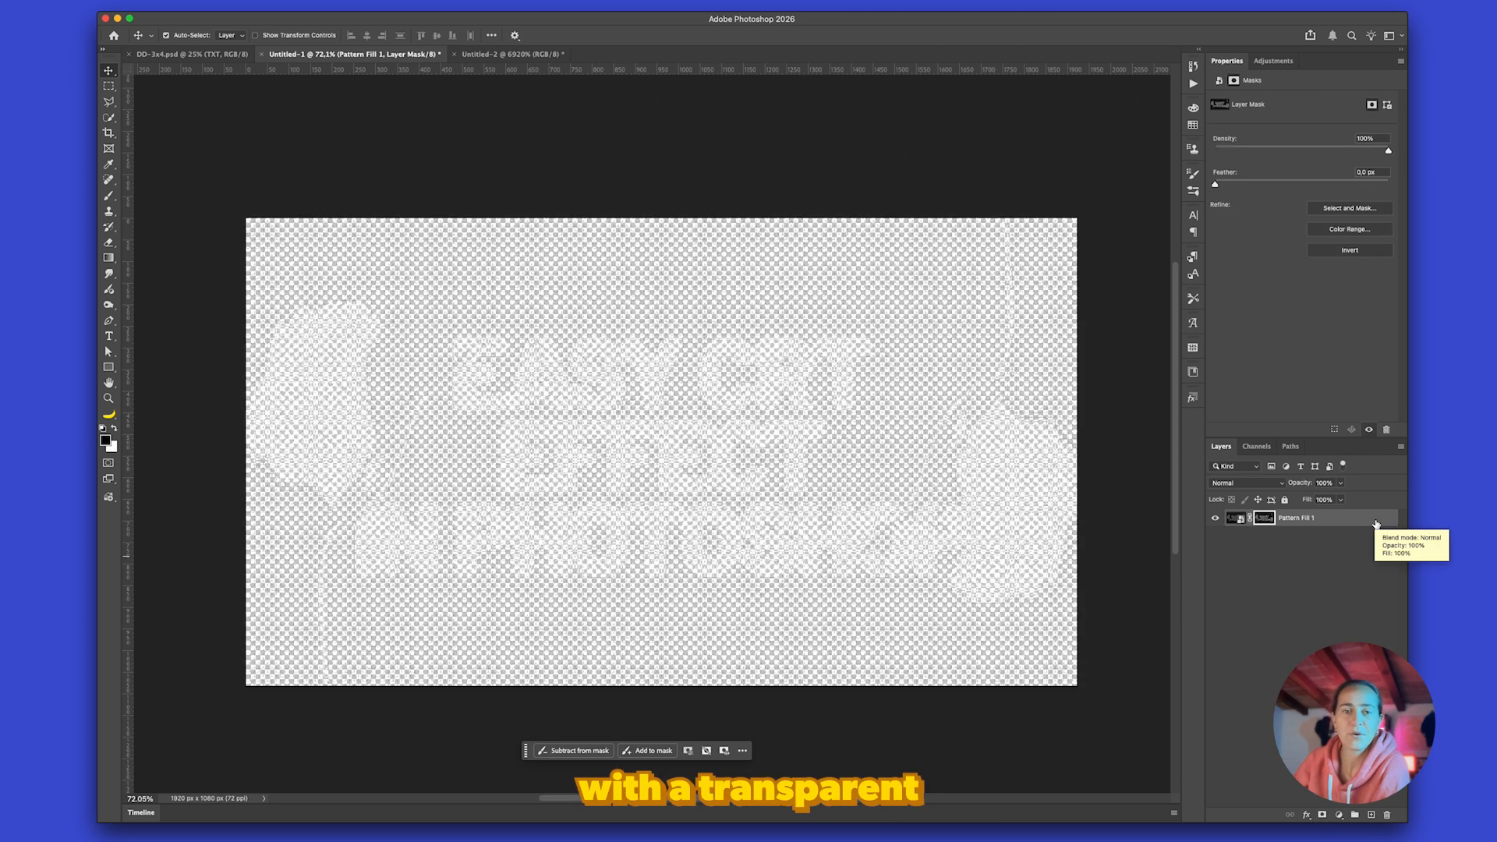
- Add a solid black (000000) color fill layer and place it beneath the masked smart object
left_click(1356, 546)
left_click(1339, 815)
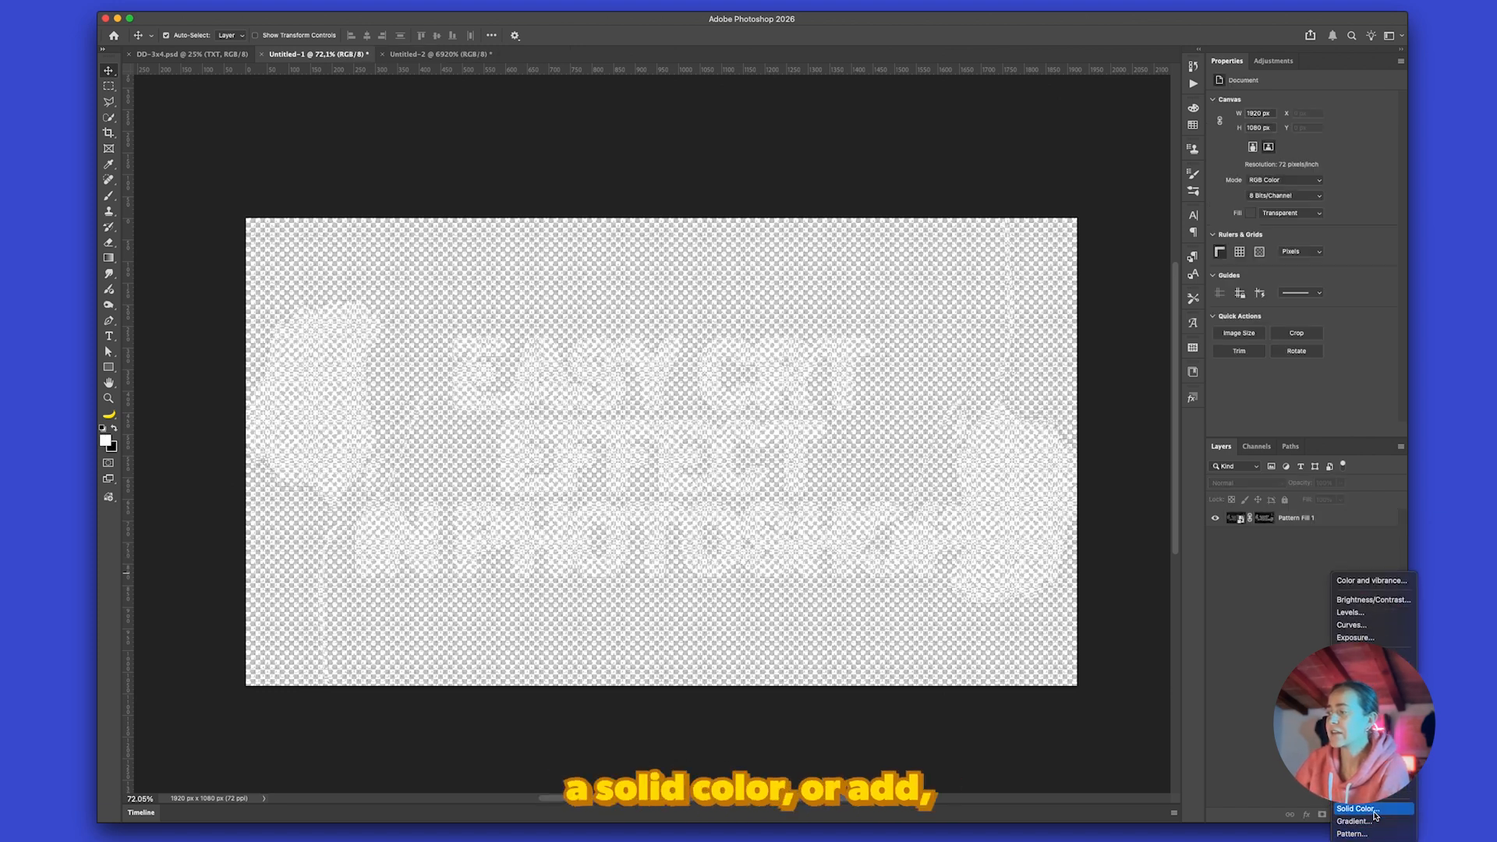
left_click(1364, 593)
left_click_drag(623, 635, 479, 716)
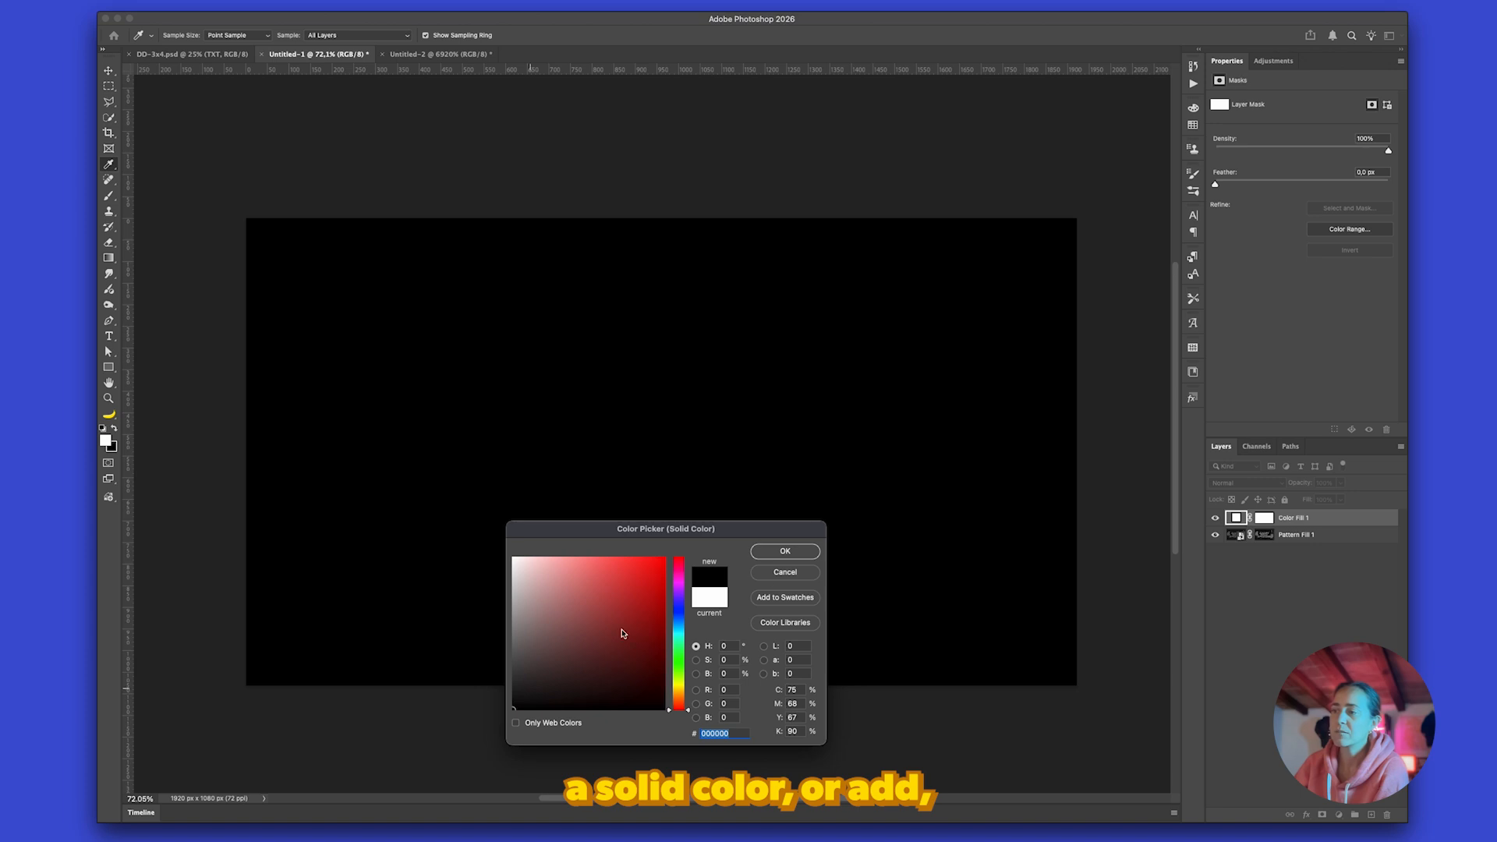
left_click(785, 551)
left_click_drag(1361, 523, 1360, 545)
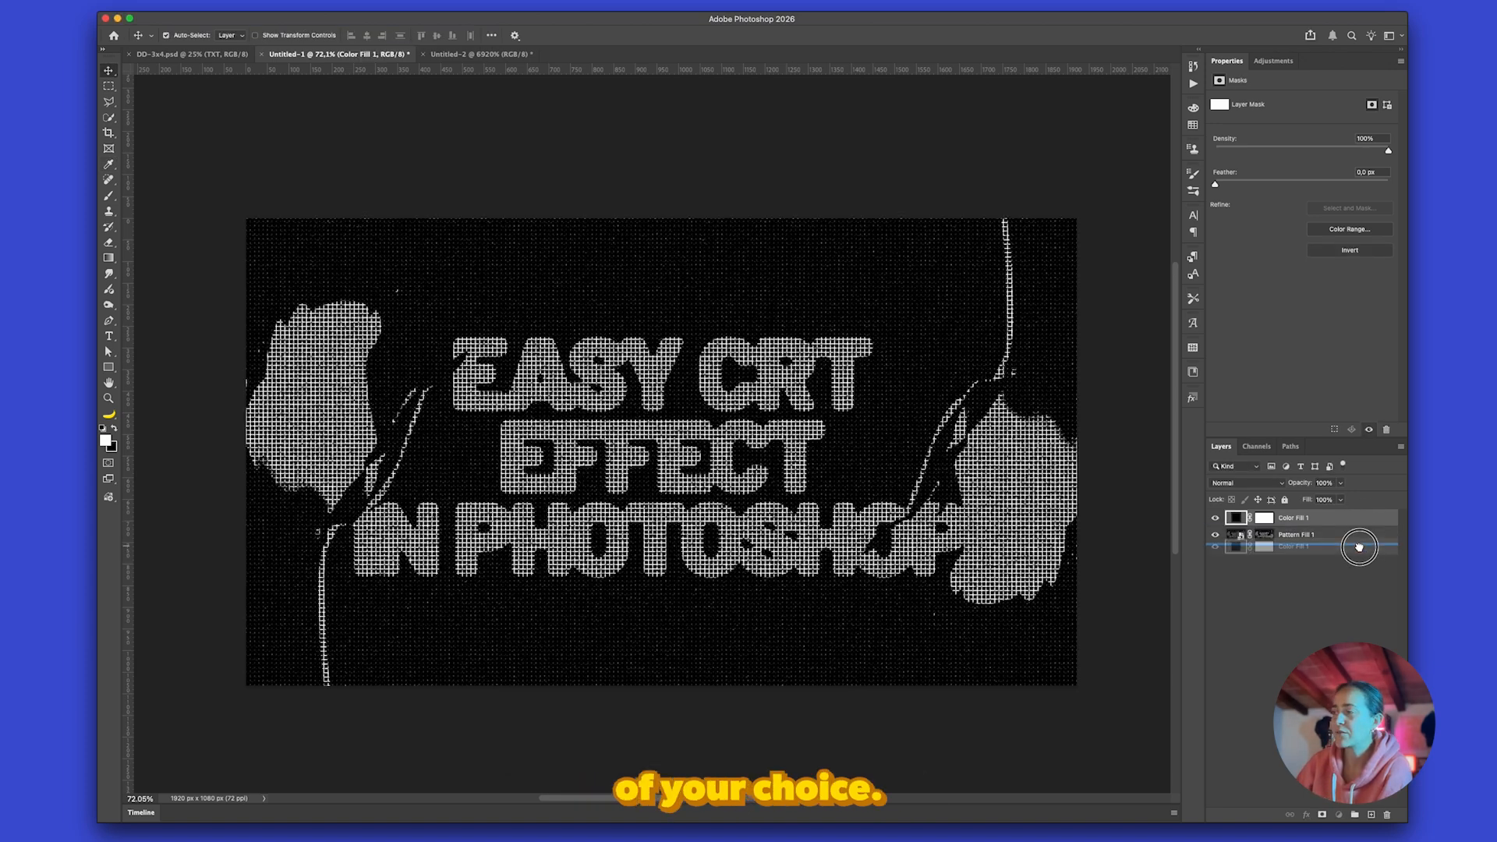
- Give the masked smart object a Color Overlay layer style in neon green with Normal blend mode at 100% opacity
left_click(1241, 519)
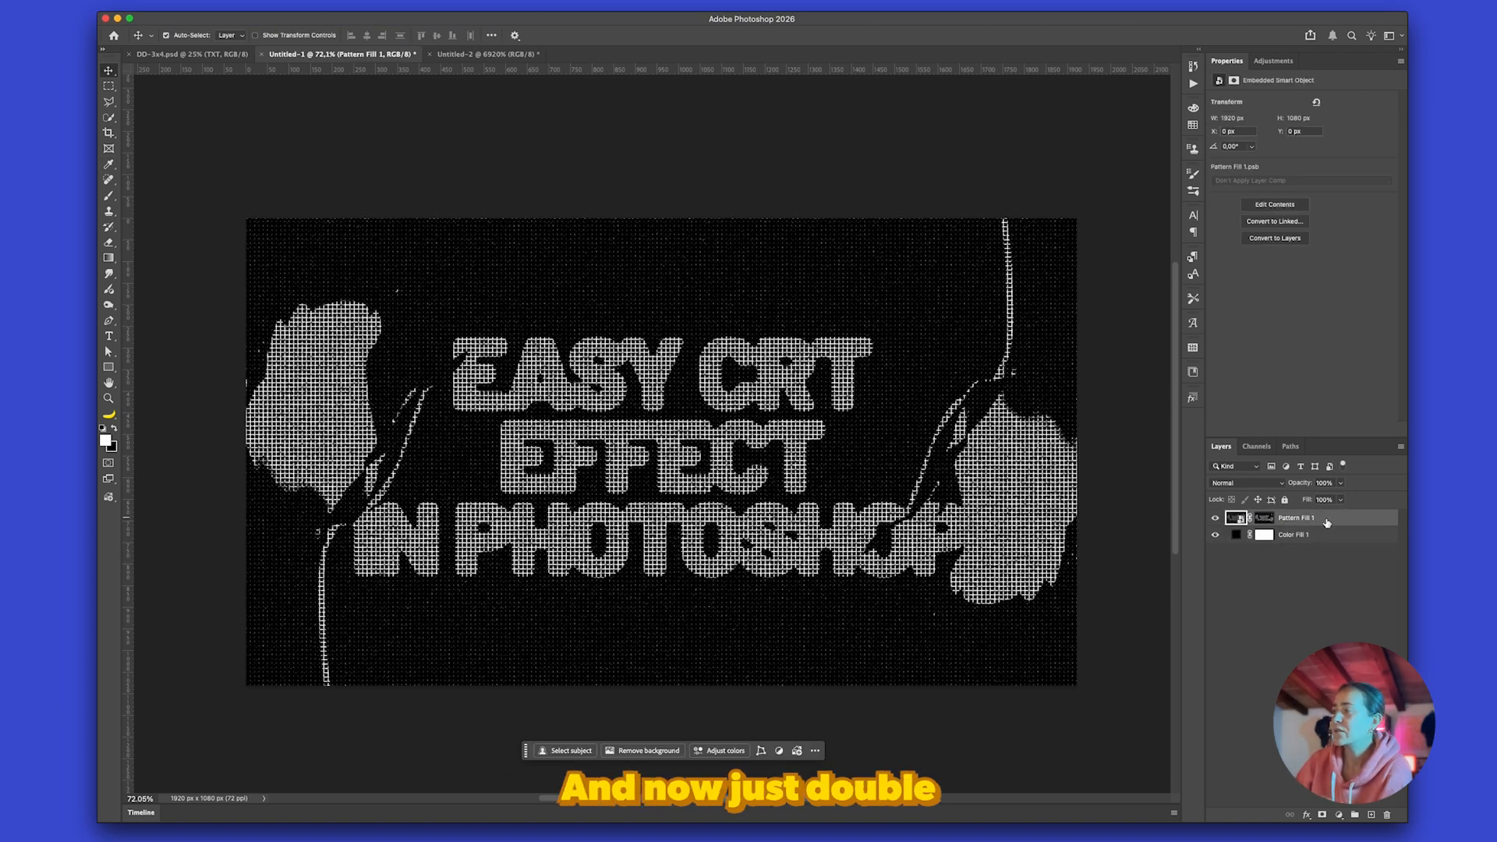
double_click(1361, 523)
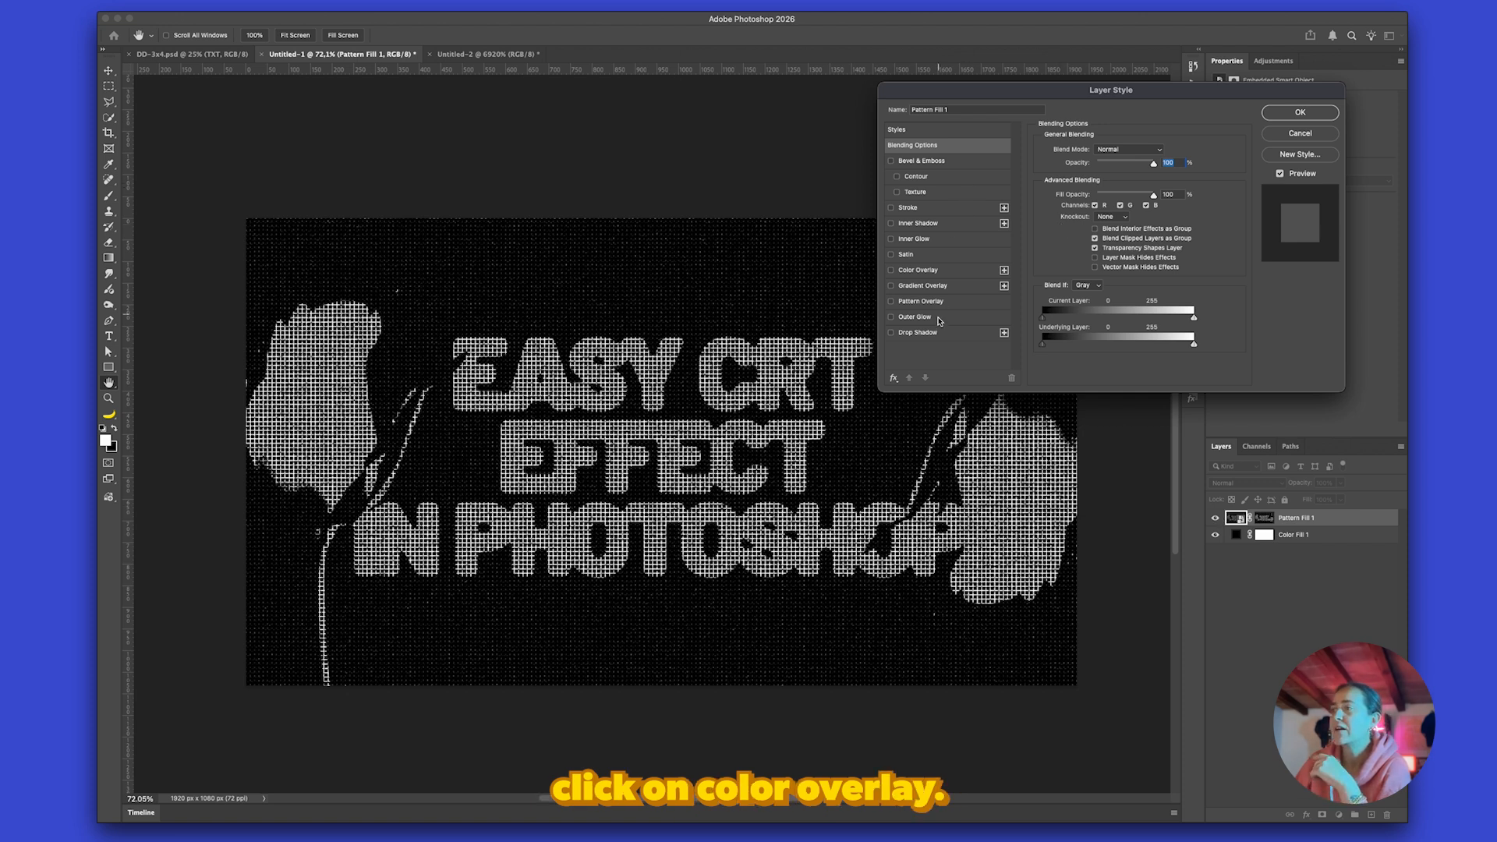
left_click(918, 269)
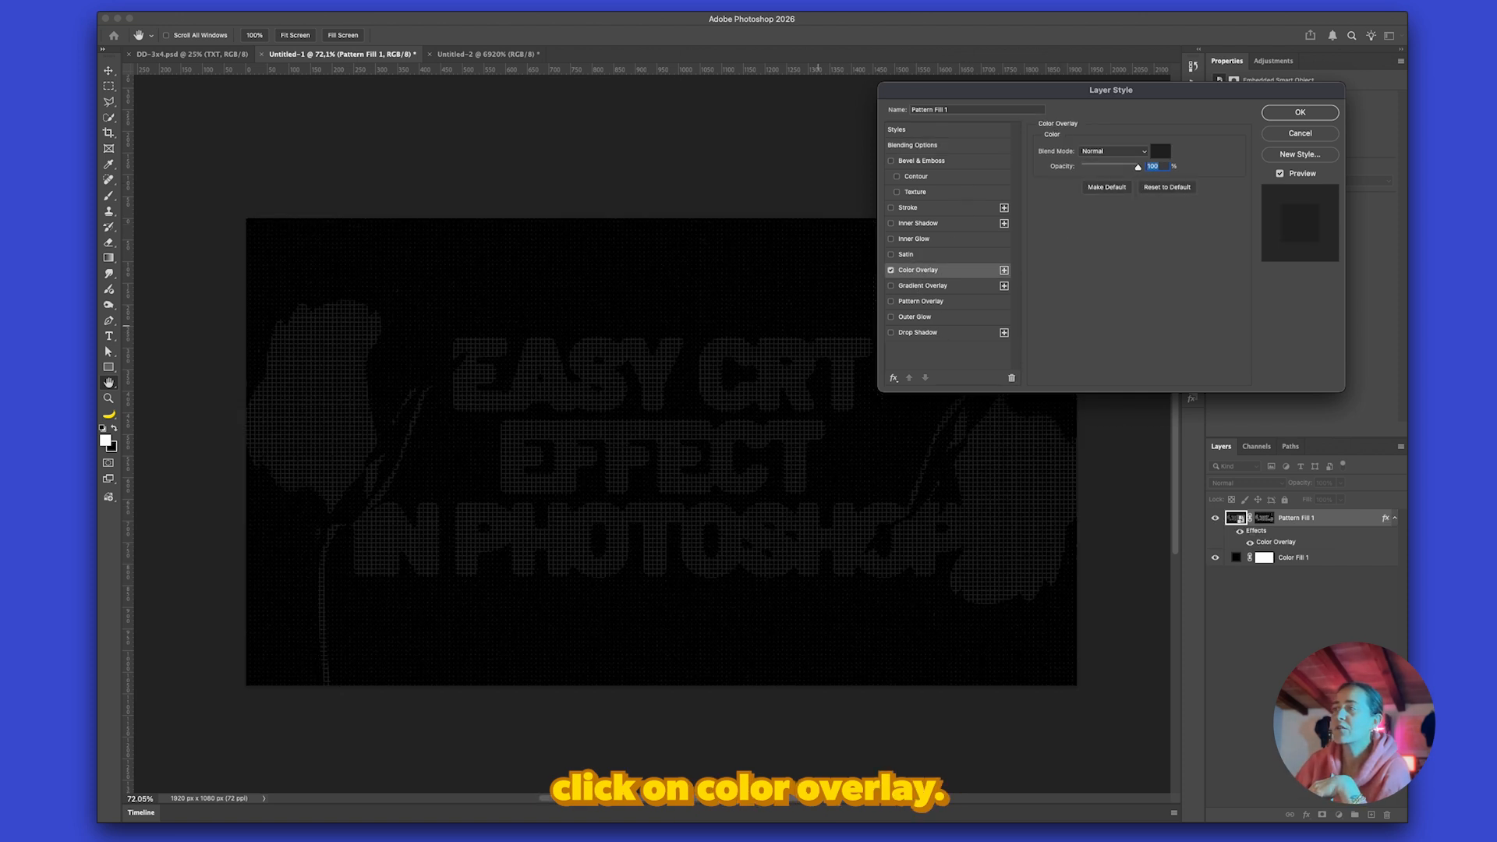
left_click(1160, 152)
left_click(664, 559)
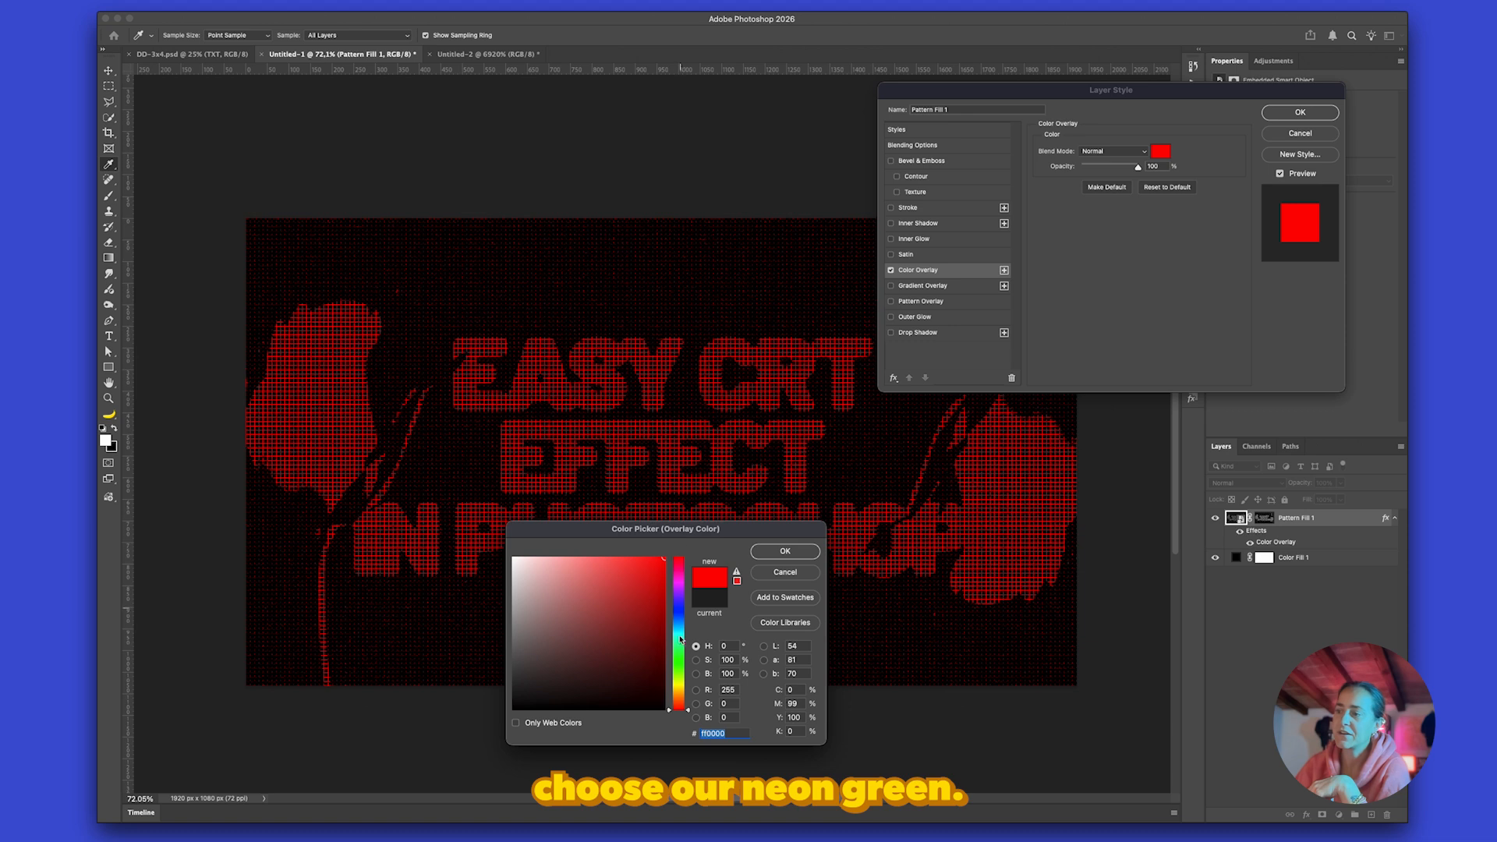
left_click_drag(679, 710, 679, 659)
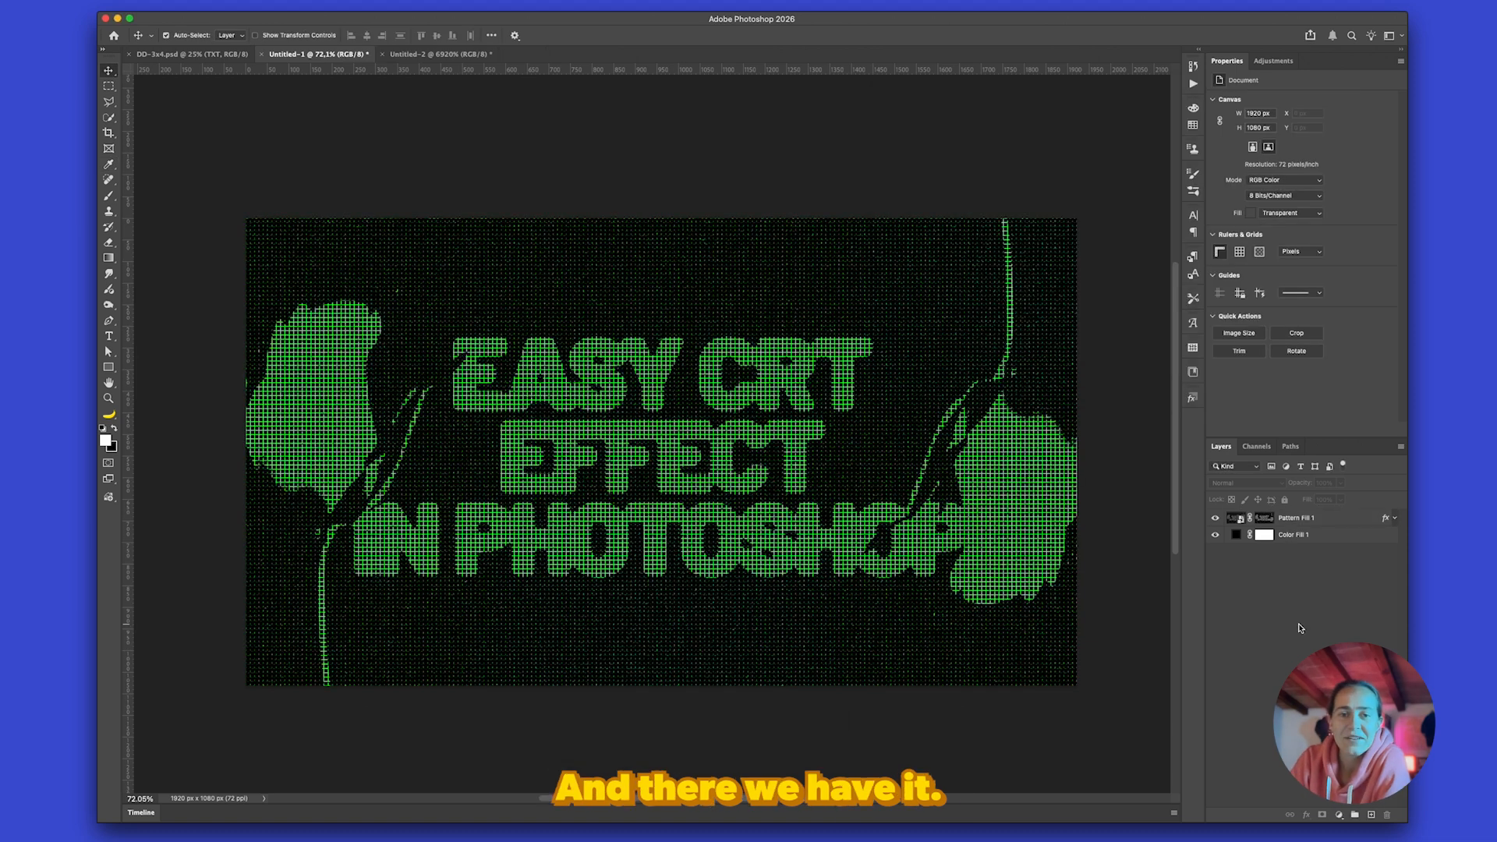